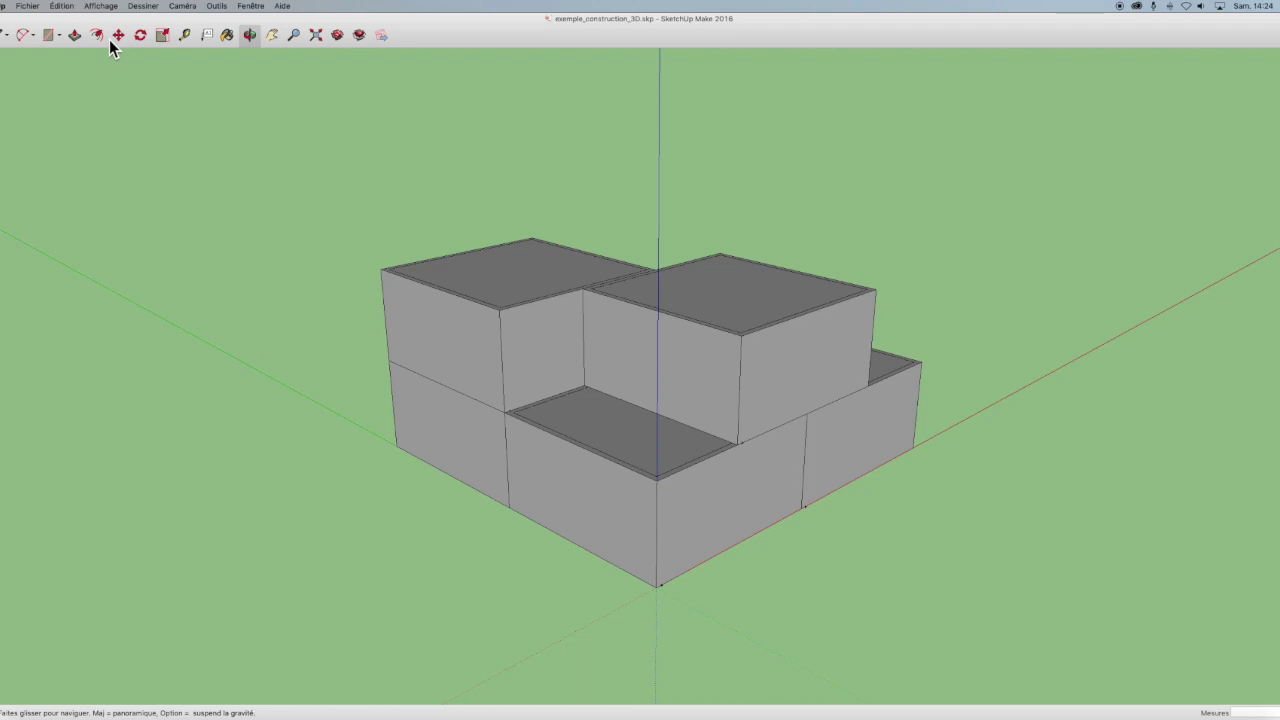
Import the Rose_des_vents image using the all-supported-image-files format filter
click(31, 13)
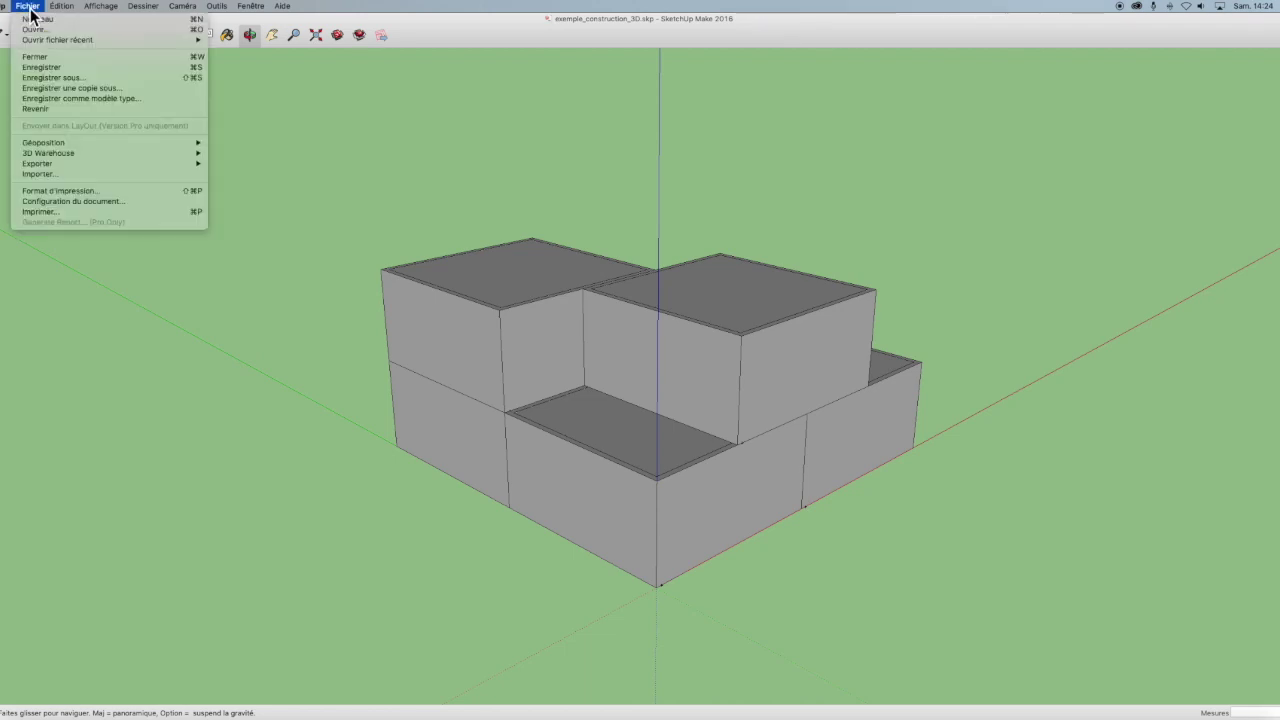
click(64, 178)
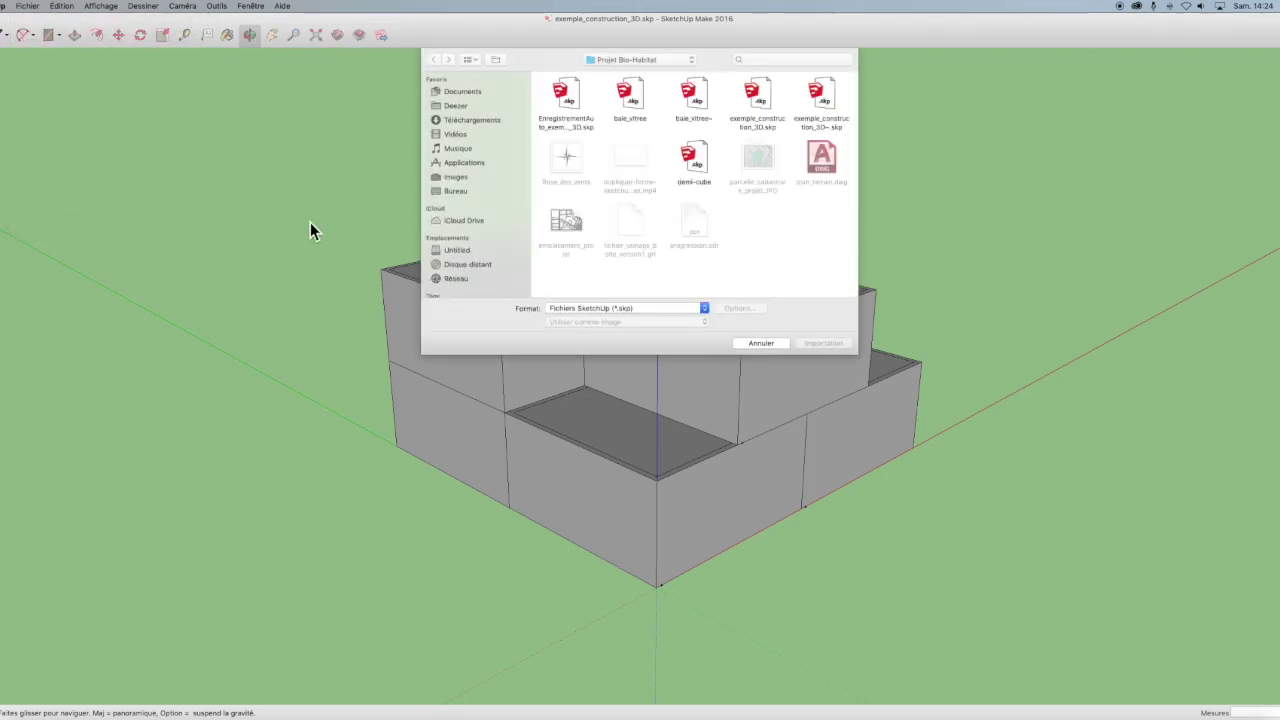
click(705, 309)
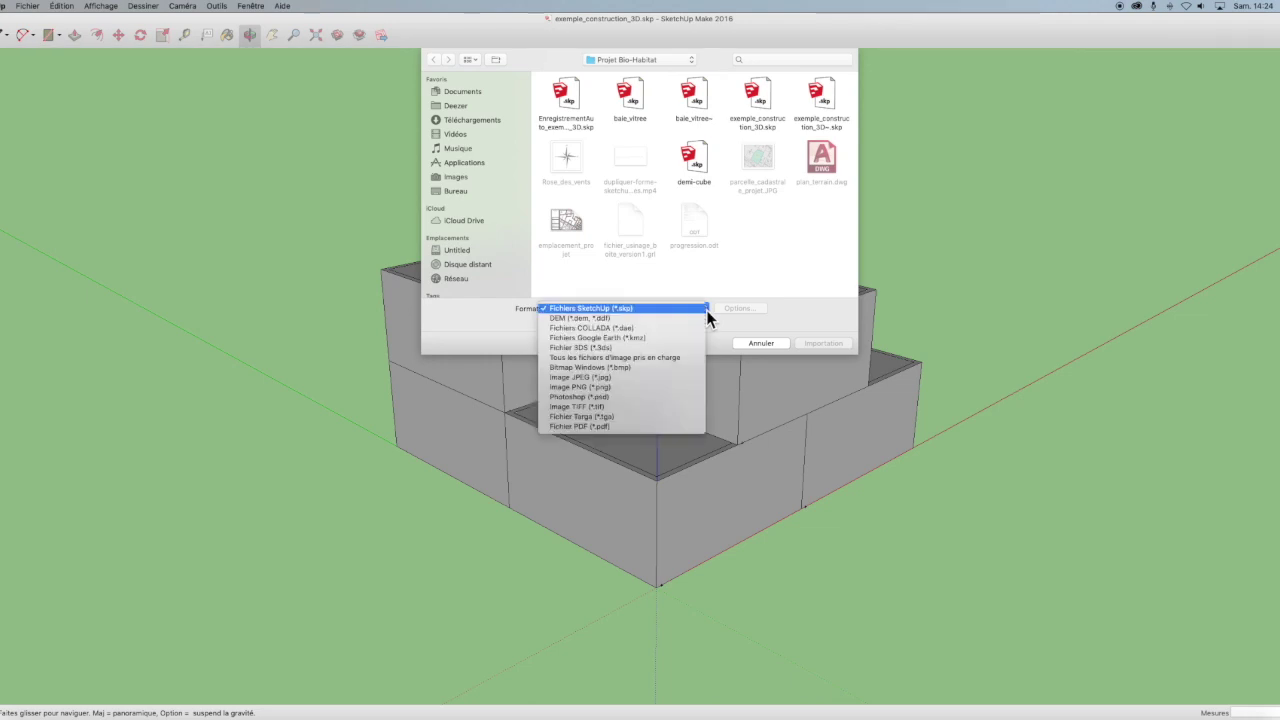
click(581, 361)
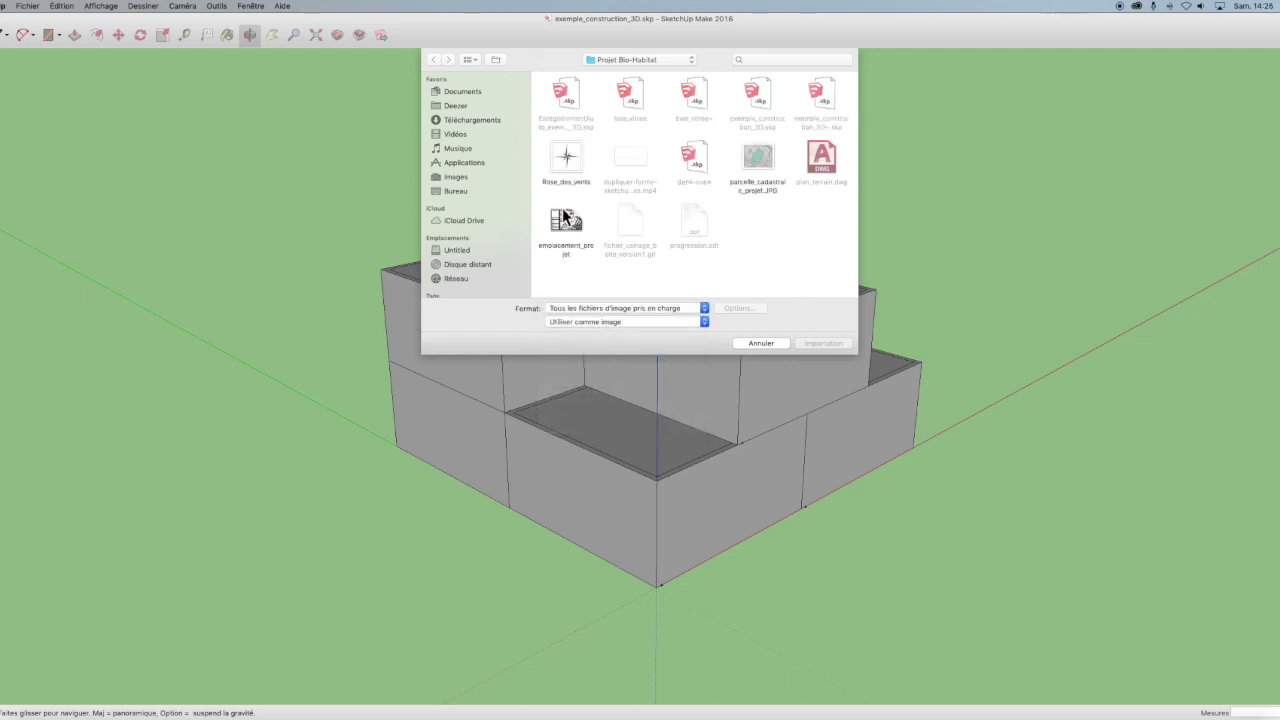
click(566, 162)
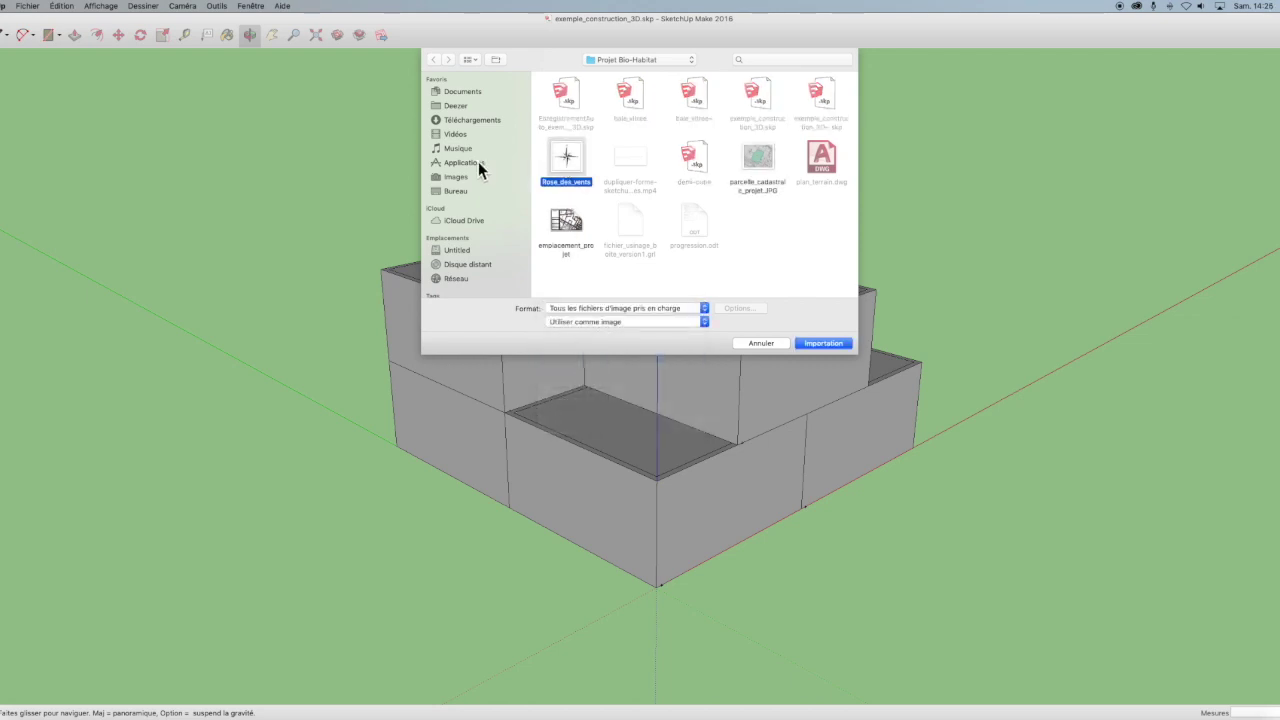
click(830, 346)
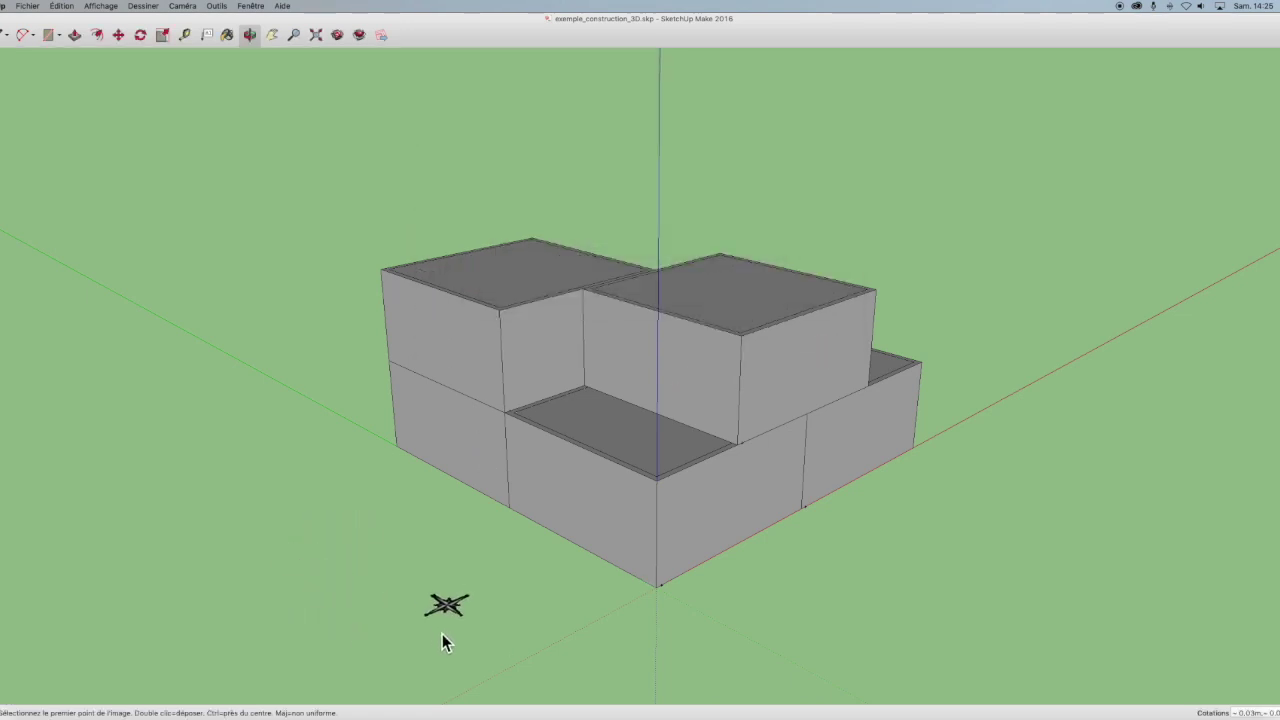
Place the compass rose image flat on the ground beside the building
click(481, 624)
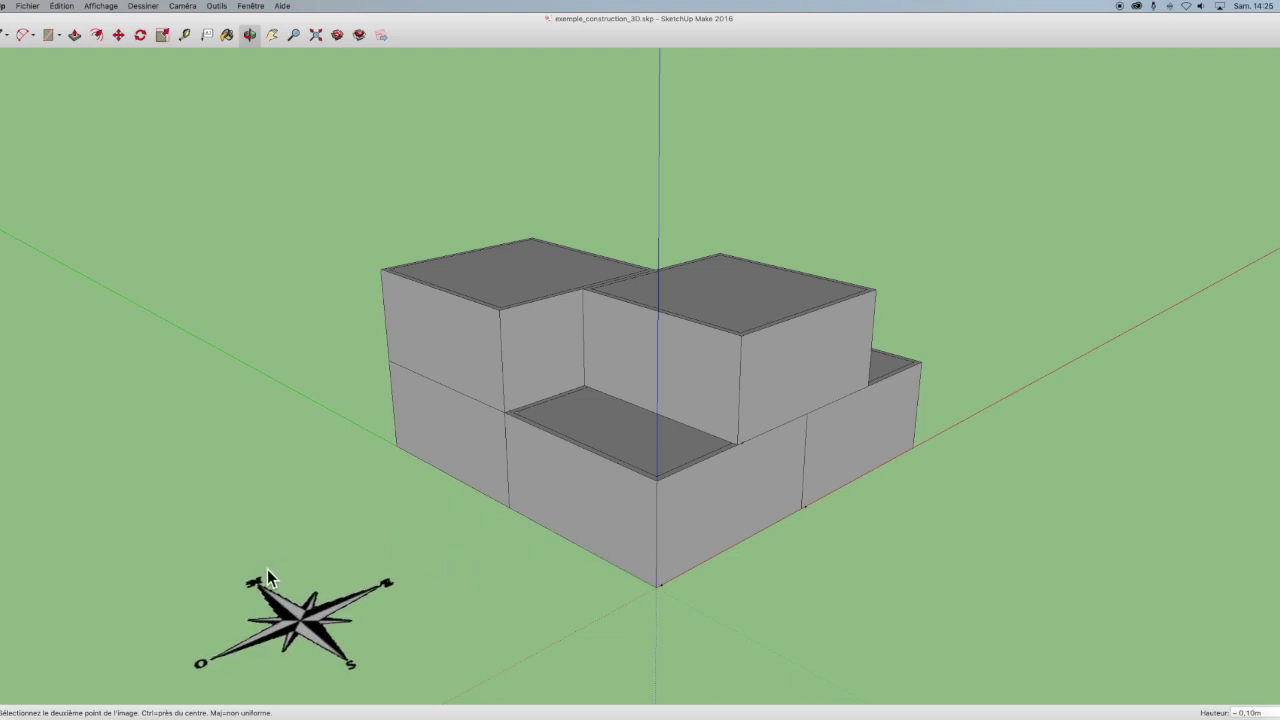
click(218, 510)
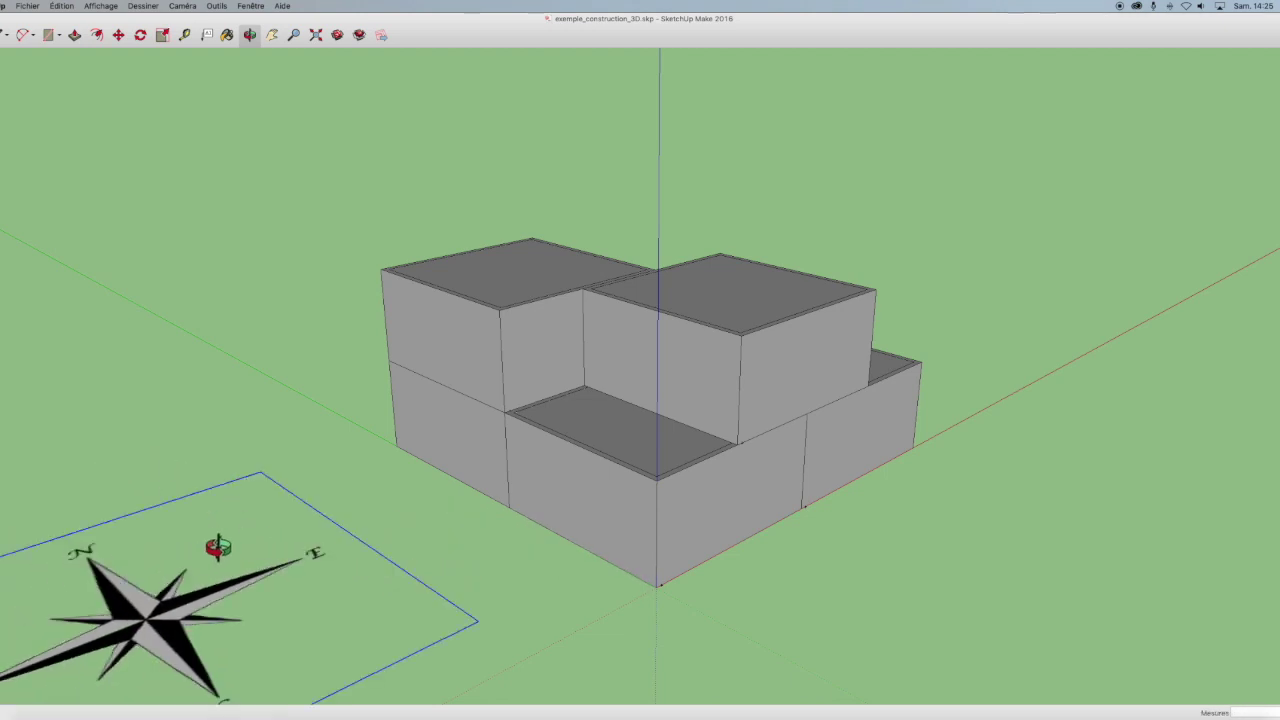
click(272, 35)
mouse_move(286, 429)
mouse_down()
mouse_move(380, 351)
mouse_move(490, 303)
mouse_up()
click(249, 35)
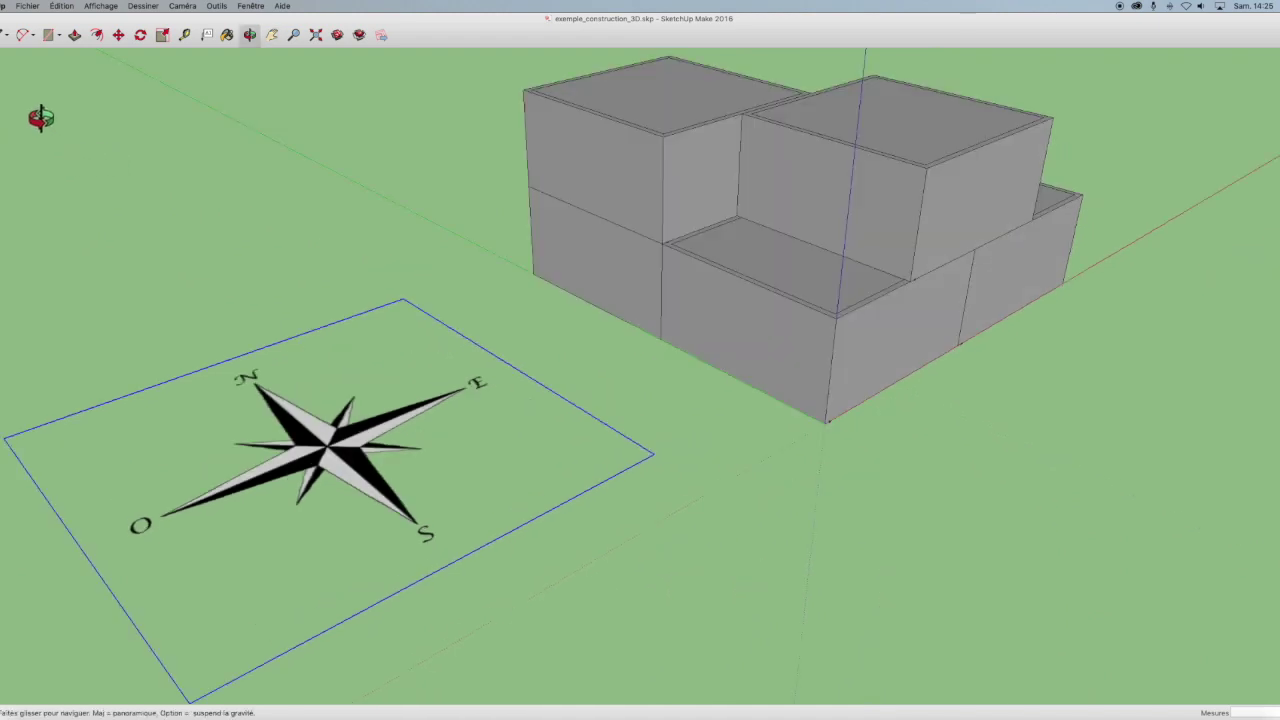
Snap the image's corner to the building's bottom corner and rotate it 90°
click(118, 35)
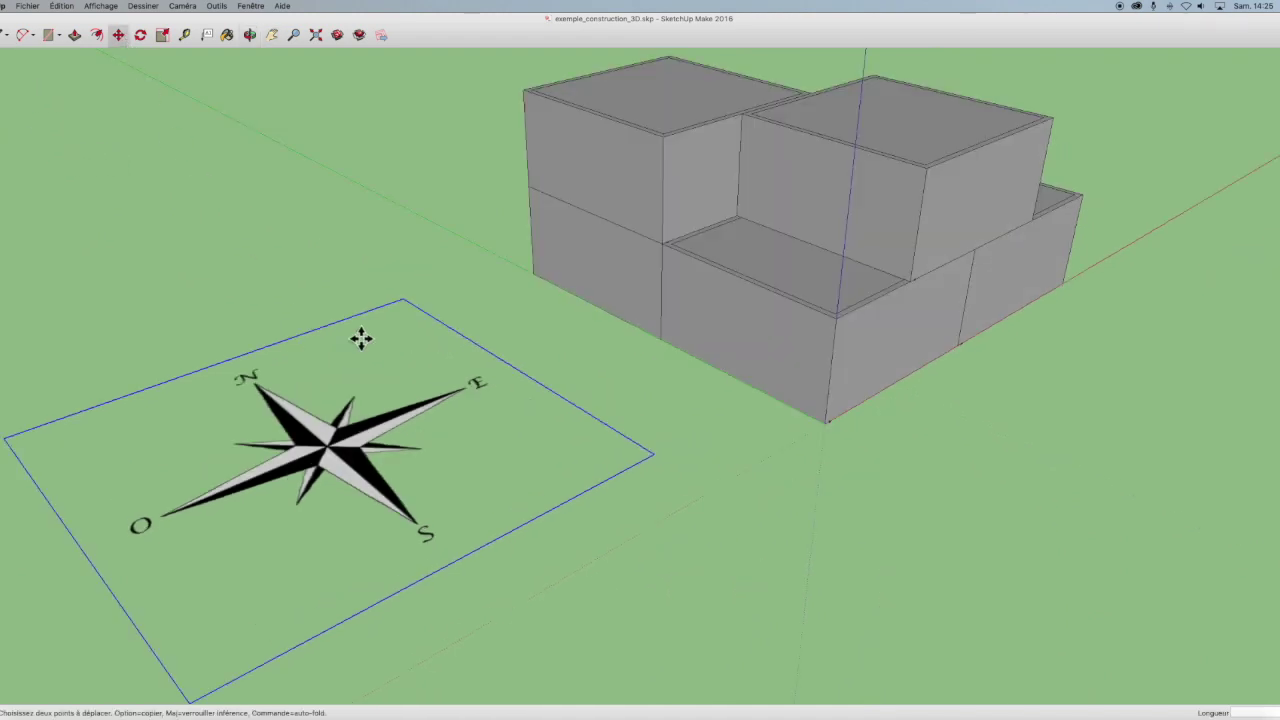
click(664, 464)
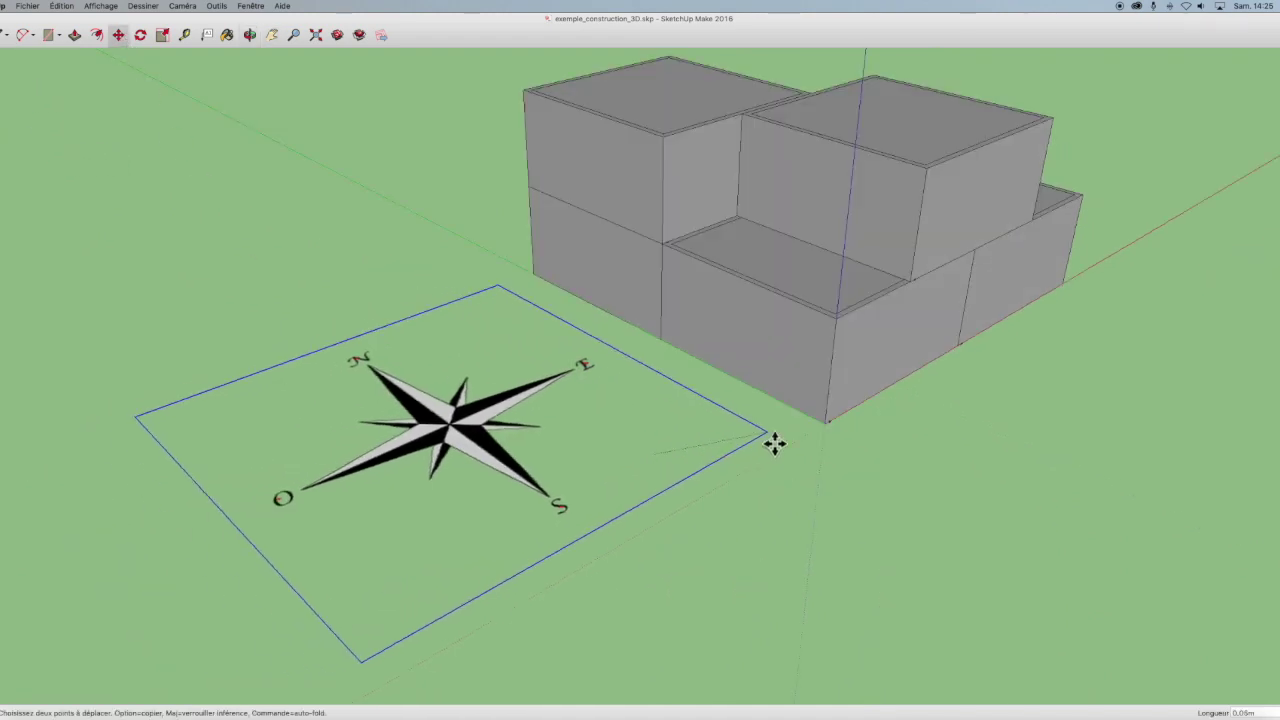
click(829, 425)
click(647, 362)
click(647, 364)
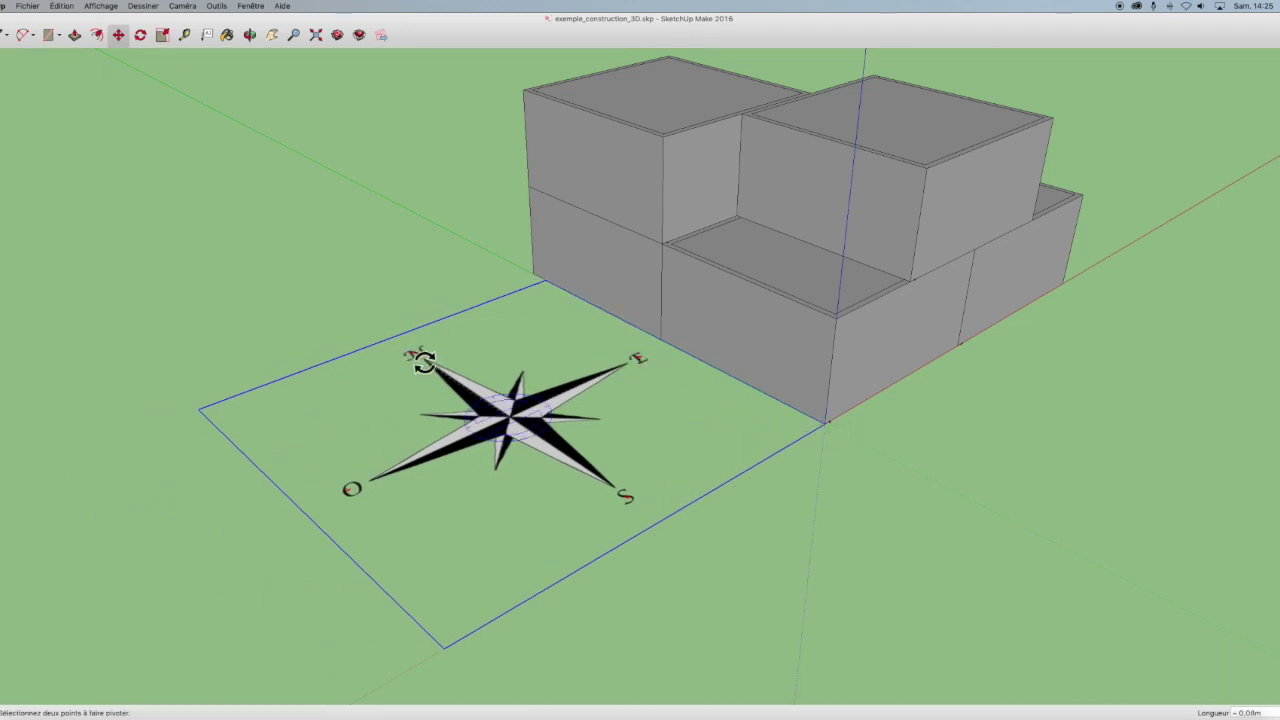
click(417, 358)
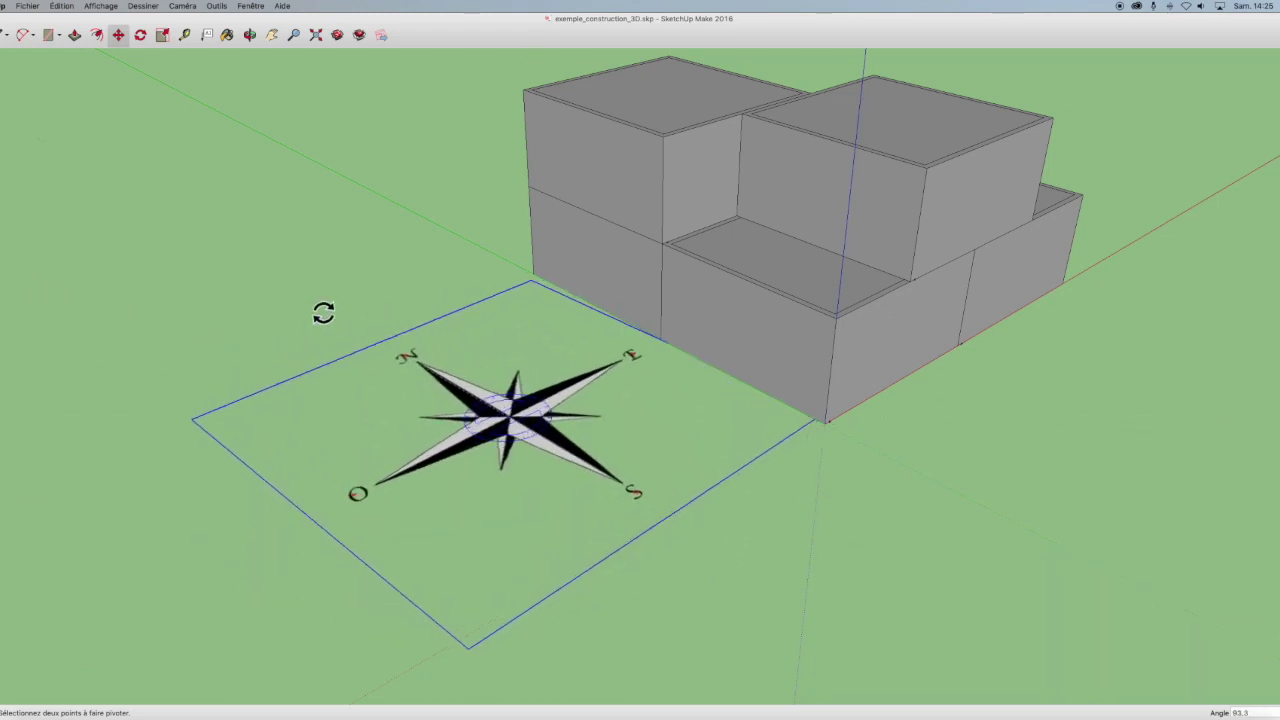
click(355, 315)
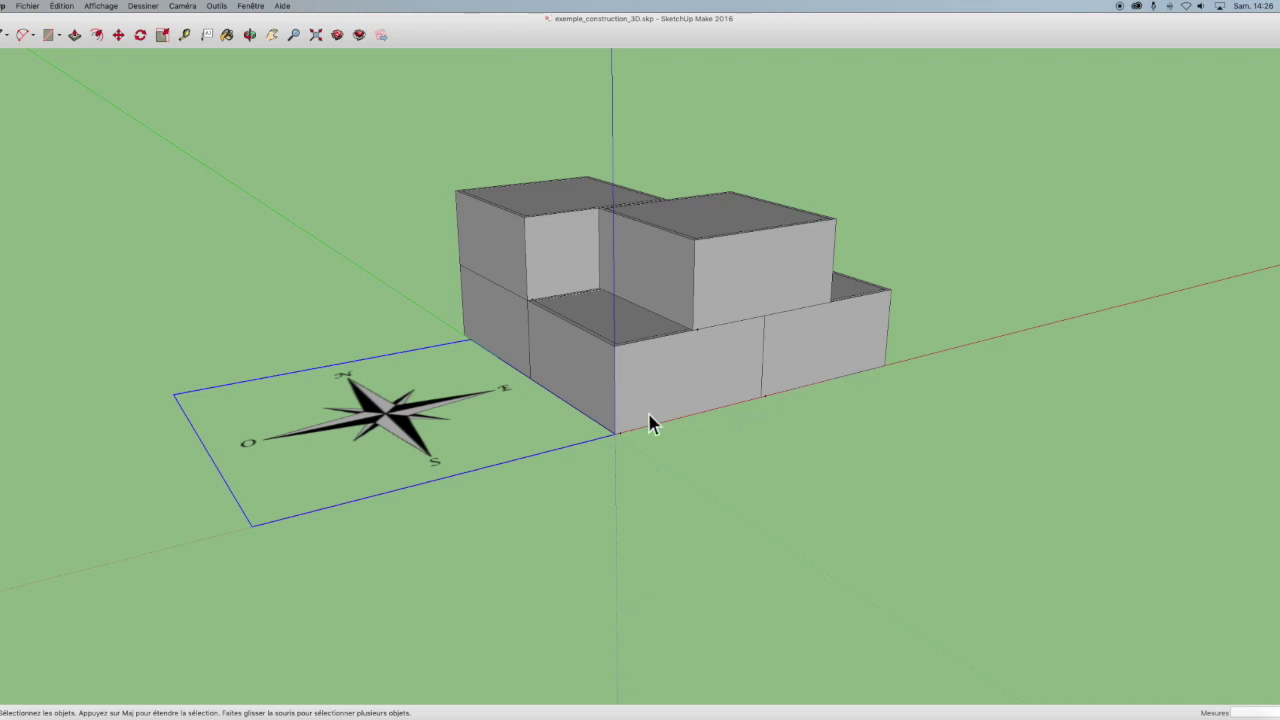
Orbit around the building to inspect it from every side
key(o)
mouse_move(994, 320)
mouse_down()
mouse_move(749, 343)
mouse_move(447, 305)
mouse_move(654, 346)
mouse_up()
key(space)
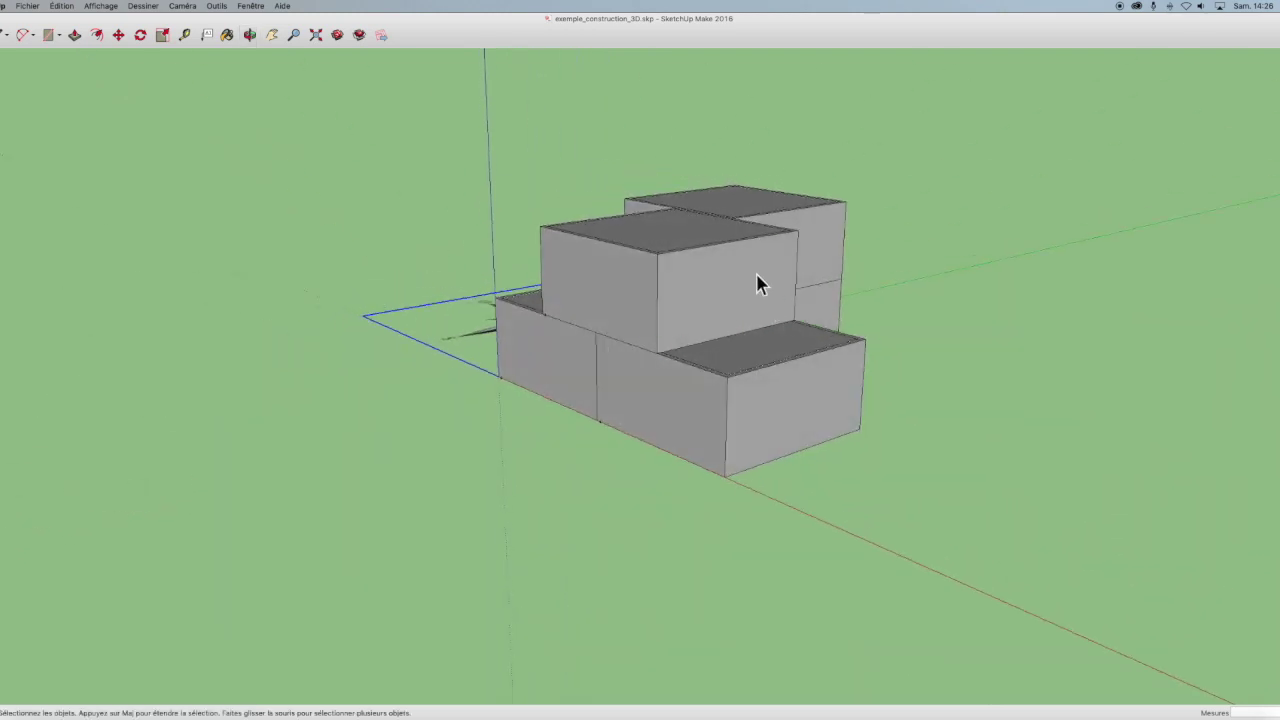
click(249, 34)
mouse_move(563, 174)
mouse_down()
mouse_move(700, 206)
mouse_move(480, 283)
mouse_move(908, 273)
mouse_move(560, 303)
mouse_move(849, 277)
mouse_move(663, 251)
mouse_move(650, 303)
mouse_move(871, 223)
mouse_up()
key(space)
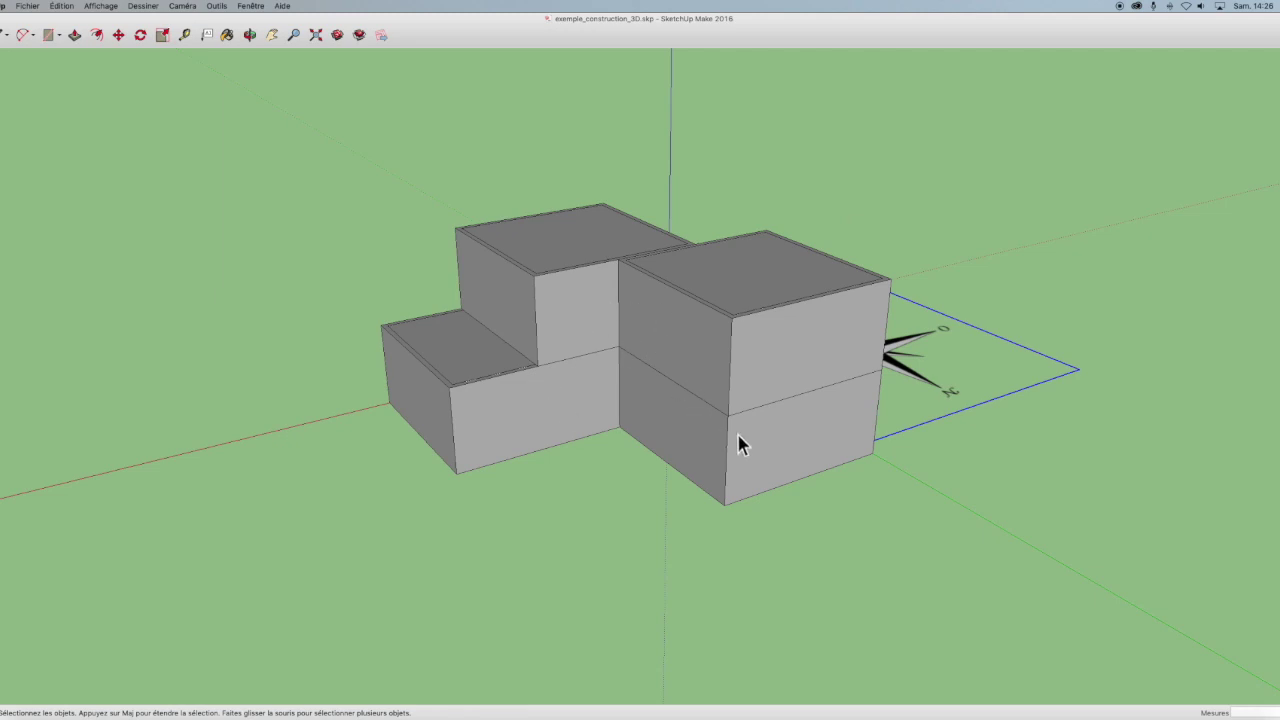
click(250, 37)
mouse_move(959, 292)
mouse_down()
mouse_move(891, 334)
mouse_move(523, 334)
mouse_up()
mouse_move(910, 283)
mouse_down()
mouse_move(795, 303)
mouse_move(552, 266)
mouse_up()
mouse_move(834, 277)
mouse_down()
mouse_move(611, 240)
mouse_move(600, 221)
mouse_move(720, 257)
mouse_up()
scroll(720, 257, up, 5)
key(space)
Open the low wall block at the right end and frame it in view
double_click(1003, 350)
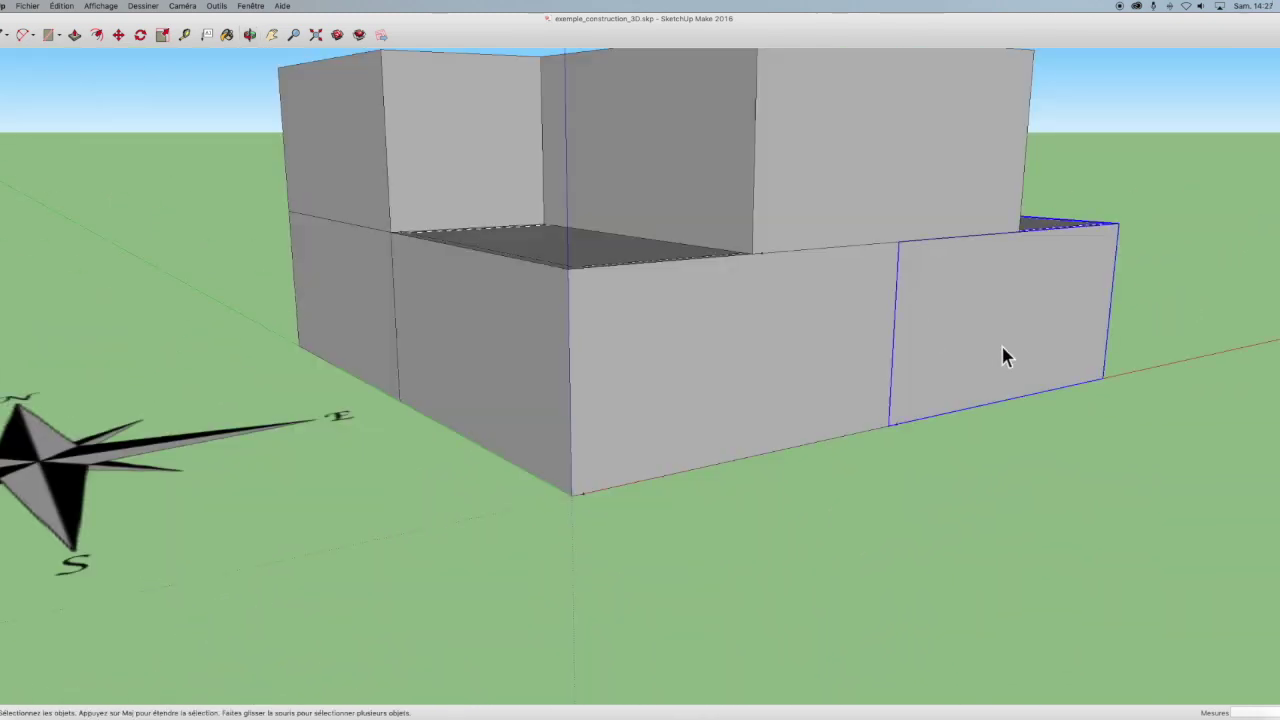
click(271, 35)
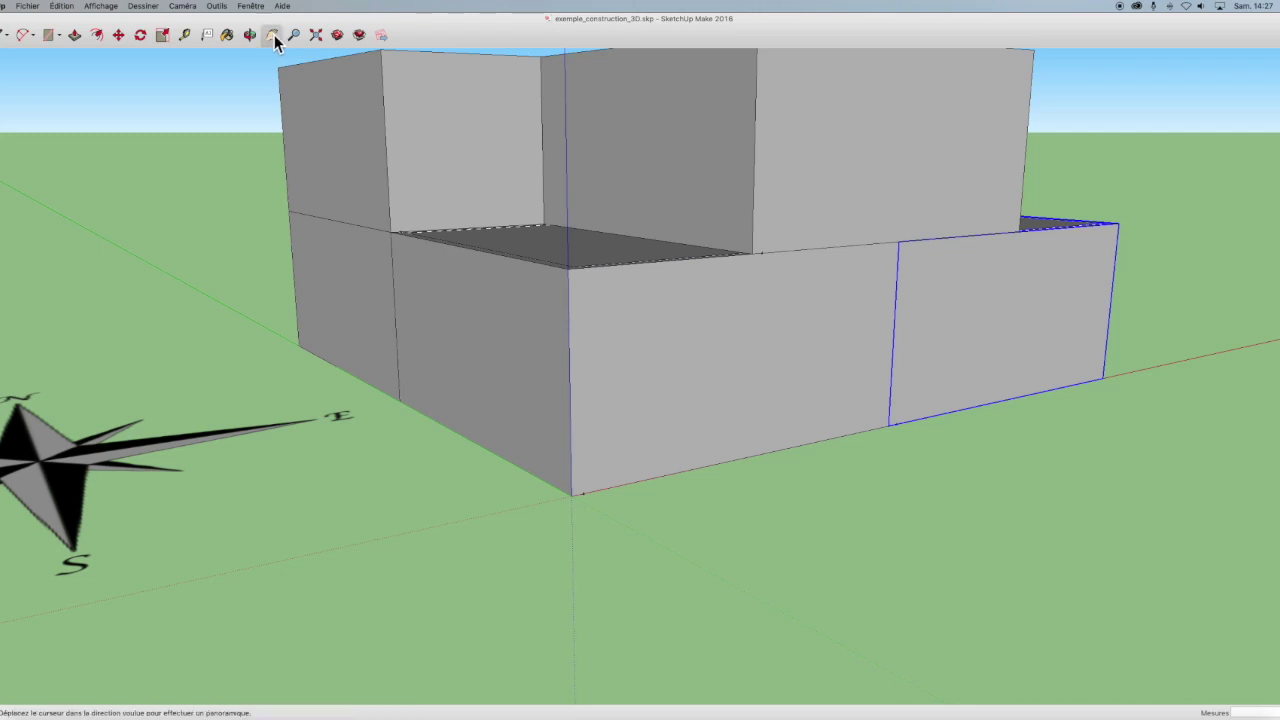
drag(834, 298, 390, 372)
key(space)
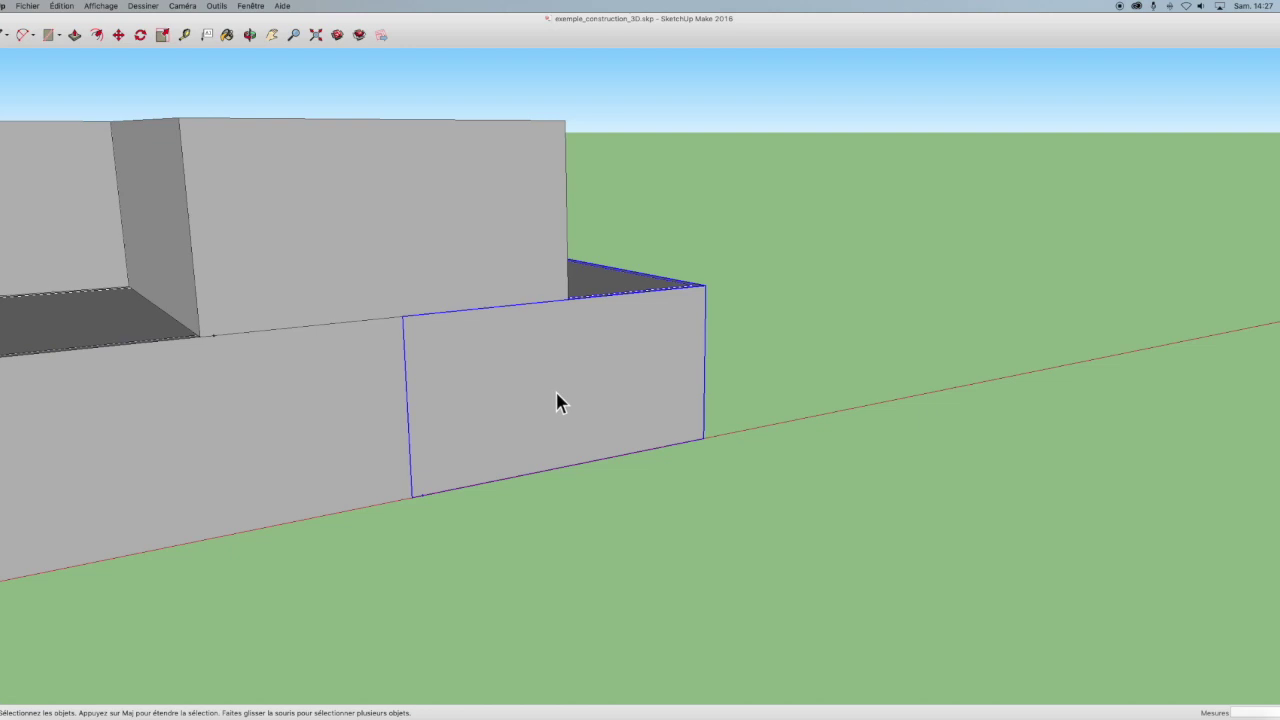
right_click(555, 389)
Explode the right-end wall group into a bare face and pick the Rectangle tool
click(595, 433)
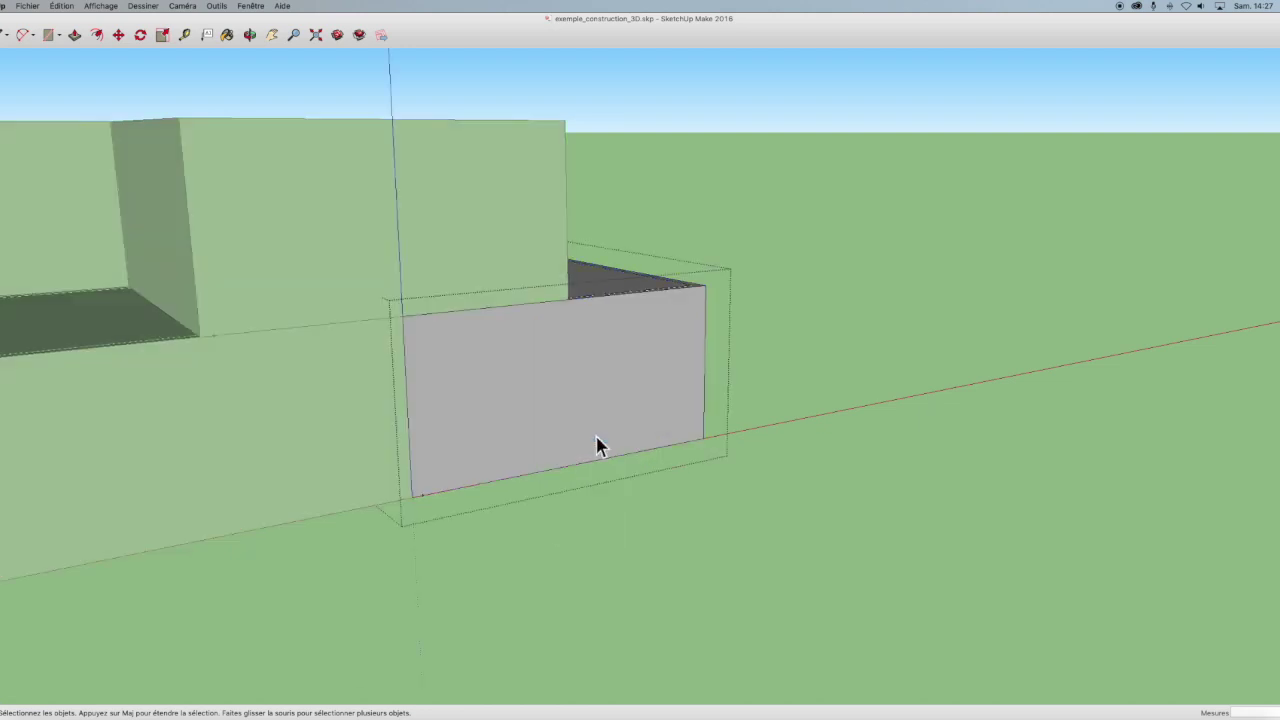
click(594, 402)
right_click(594, 402)
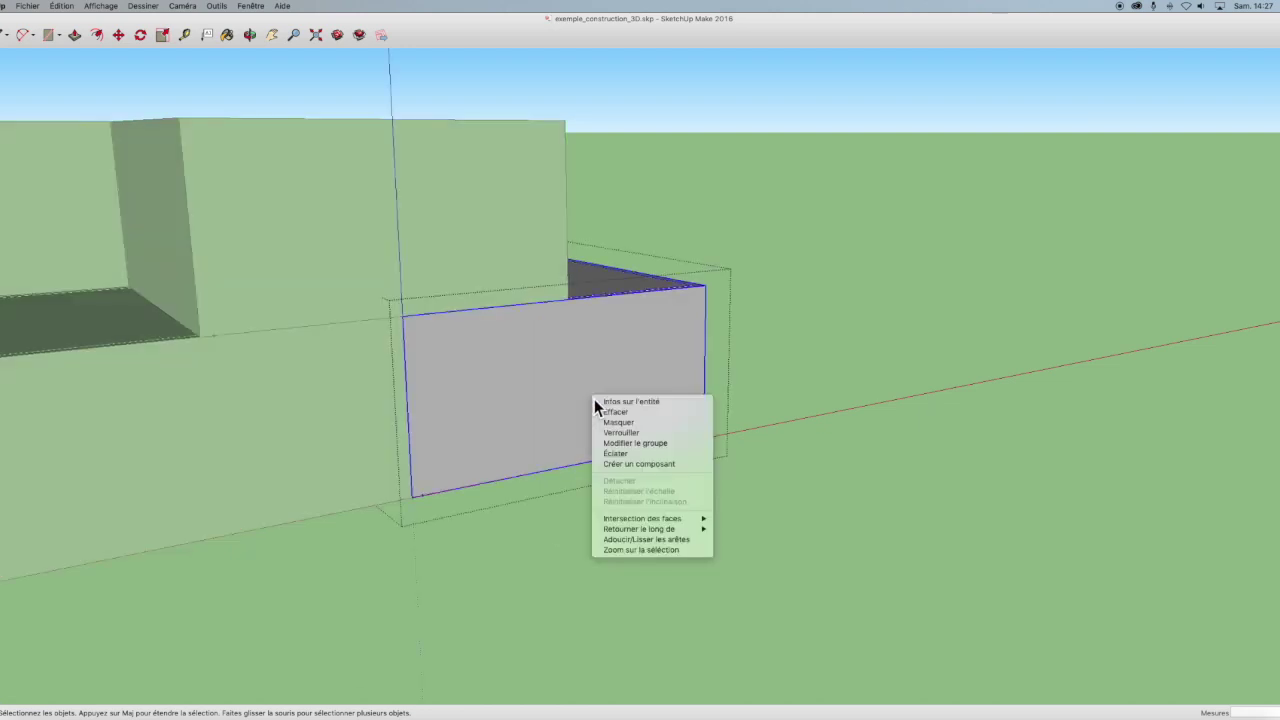
click(639, 456)
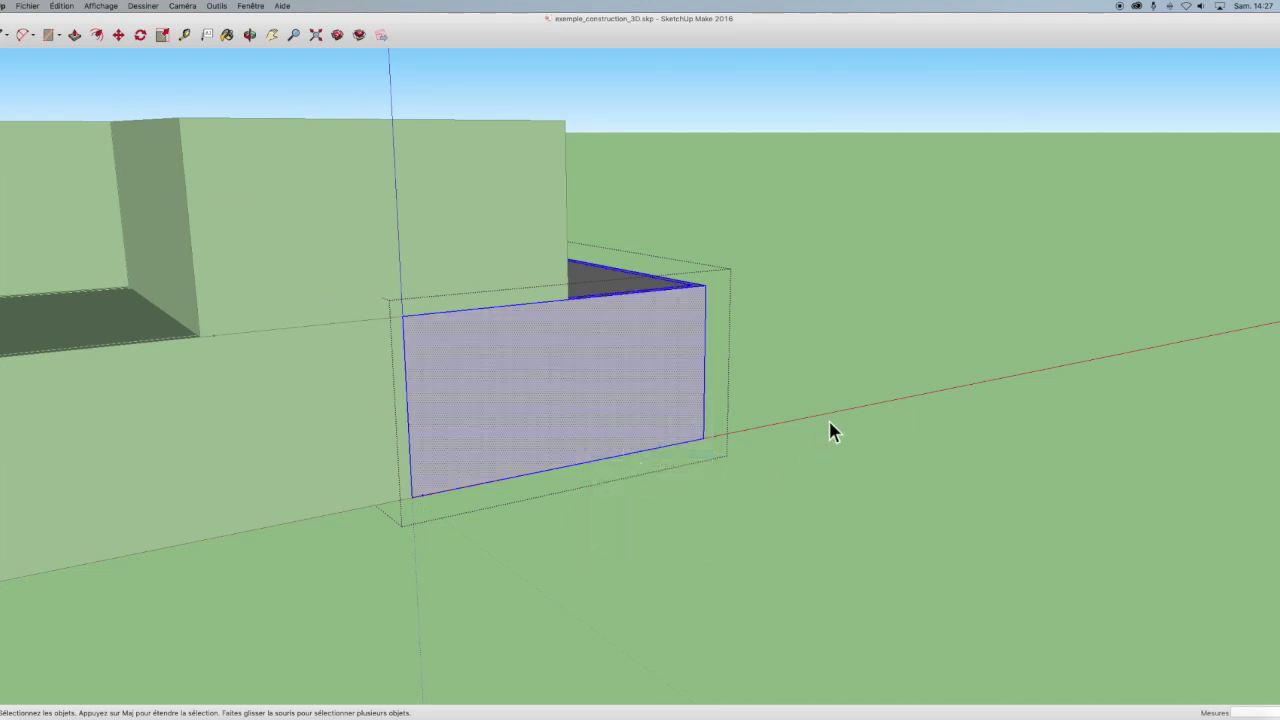
click(62, 35)
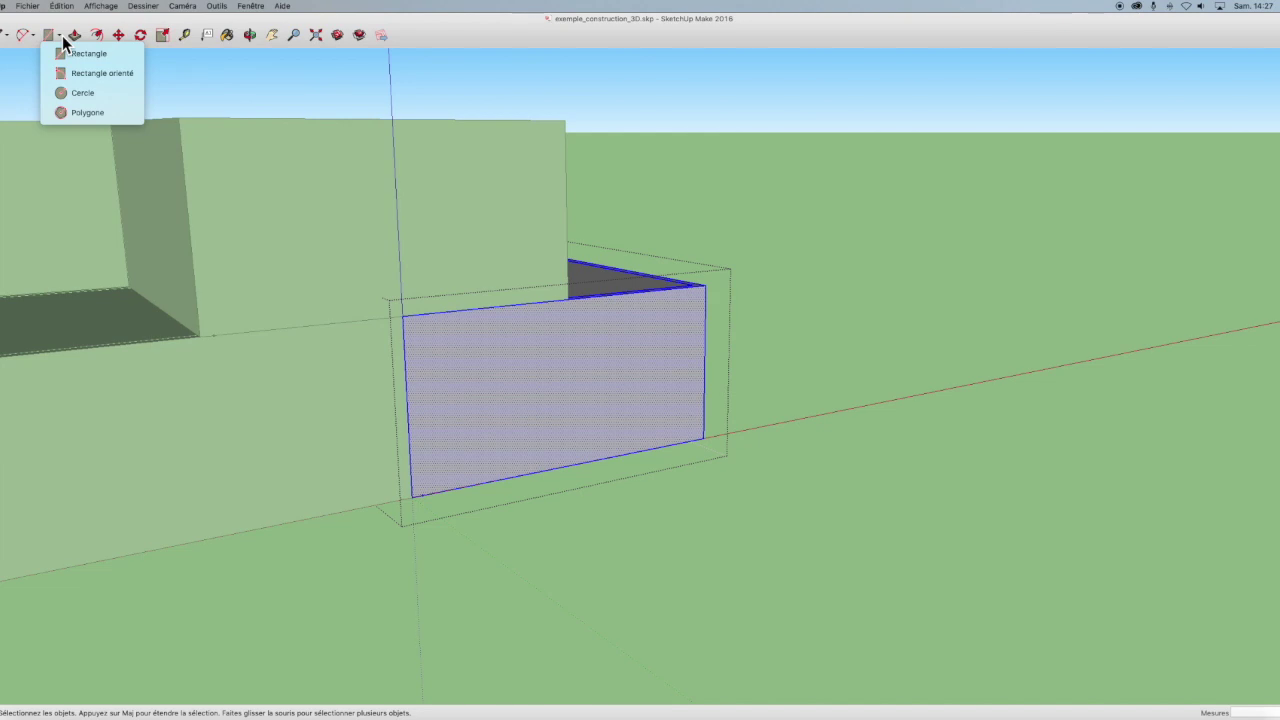
click(82, 58)
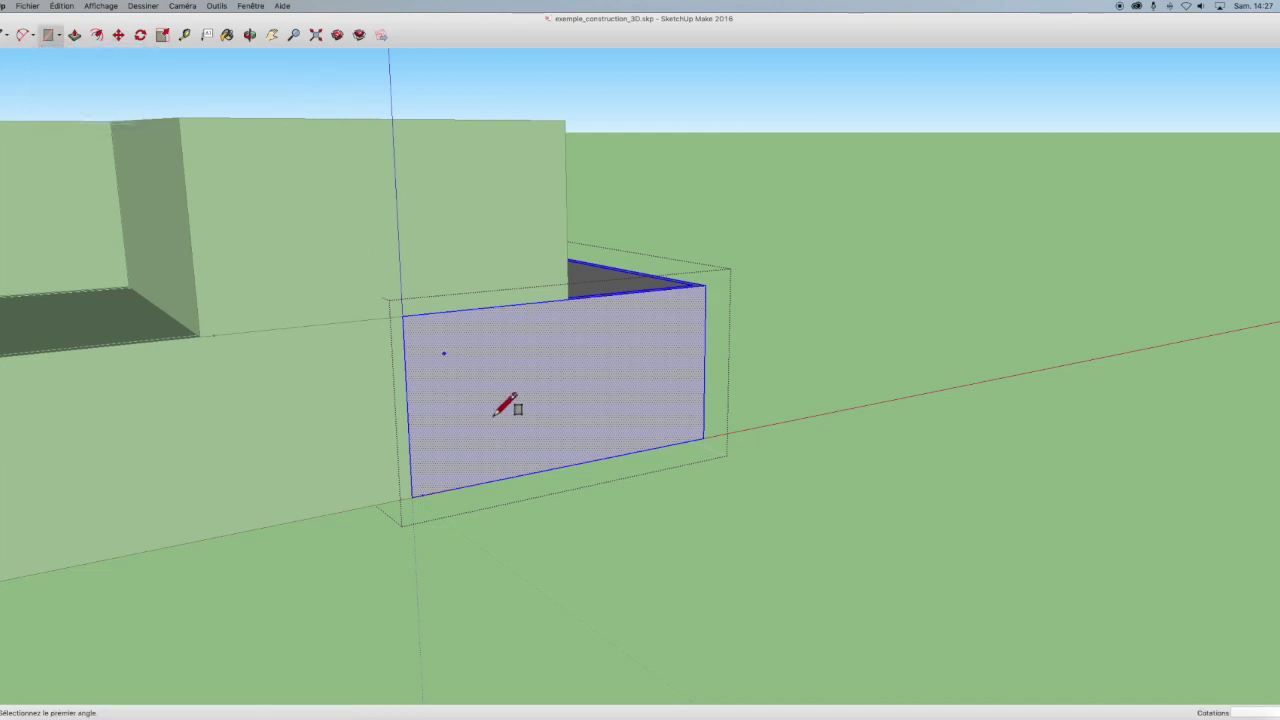
Draw a door-sized rectangle rising from the front wall's bottom edge
scroll(550, 453, up, 4)
scroll(540, 462, up, 1)
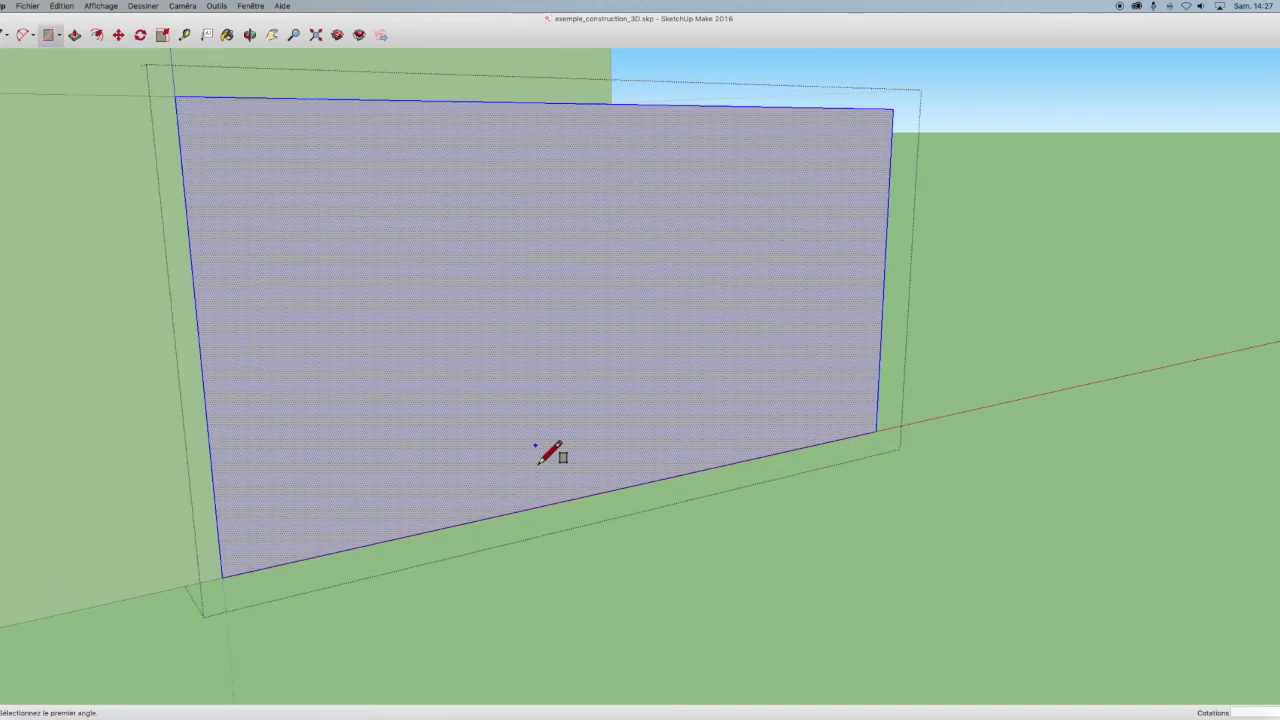
click(355, 547)
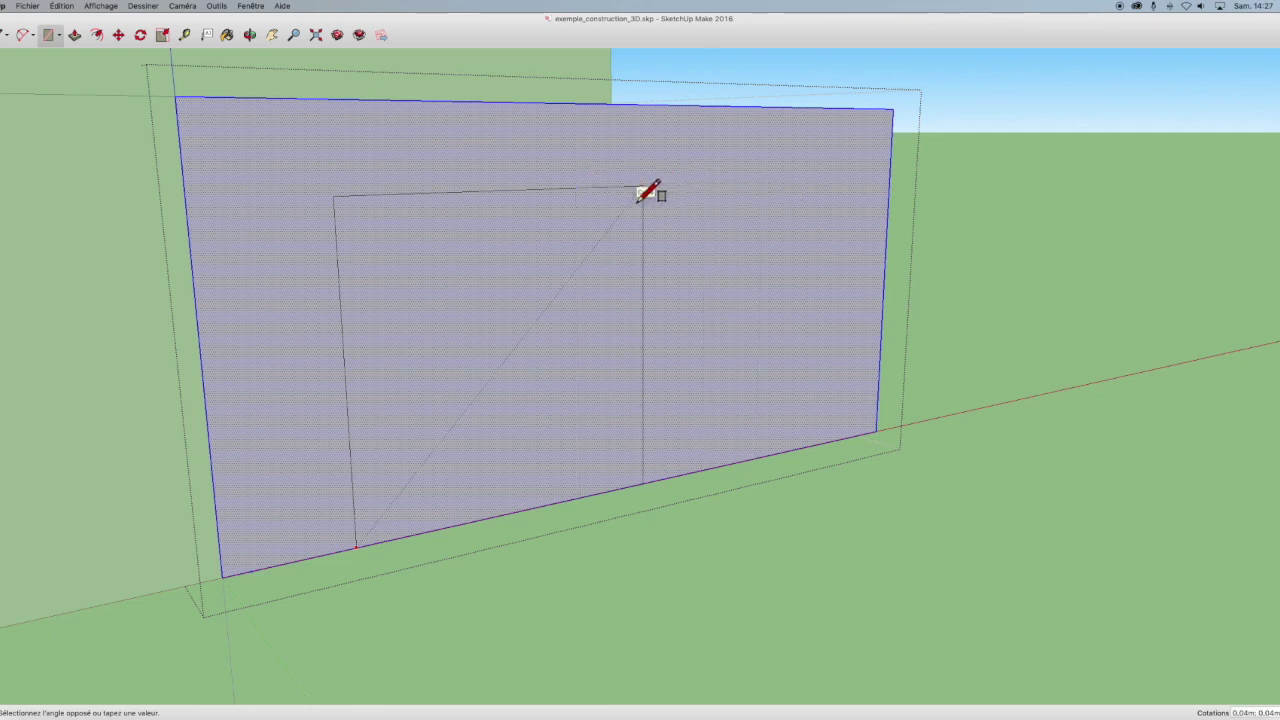
click(643, 187)
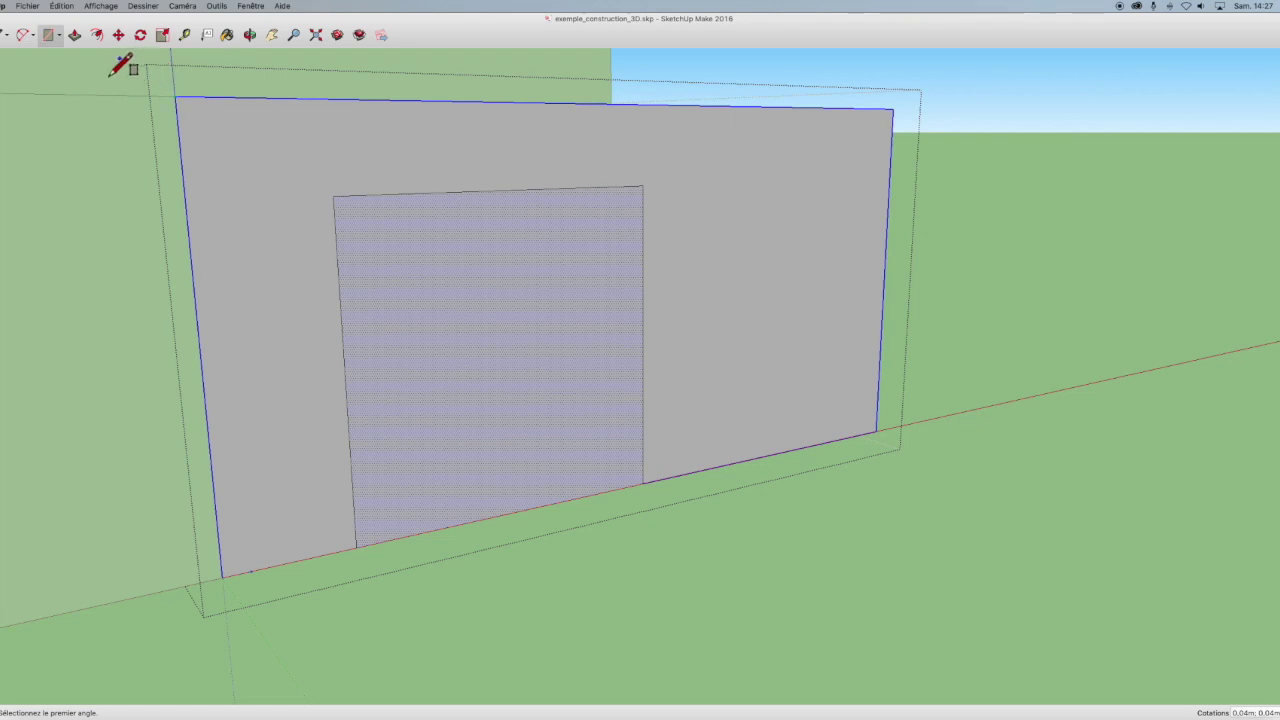
click(76, 35)
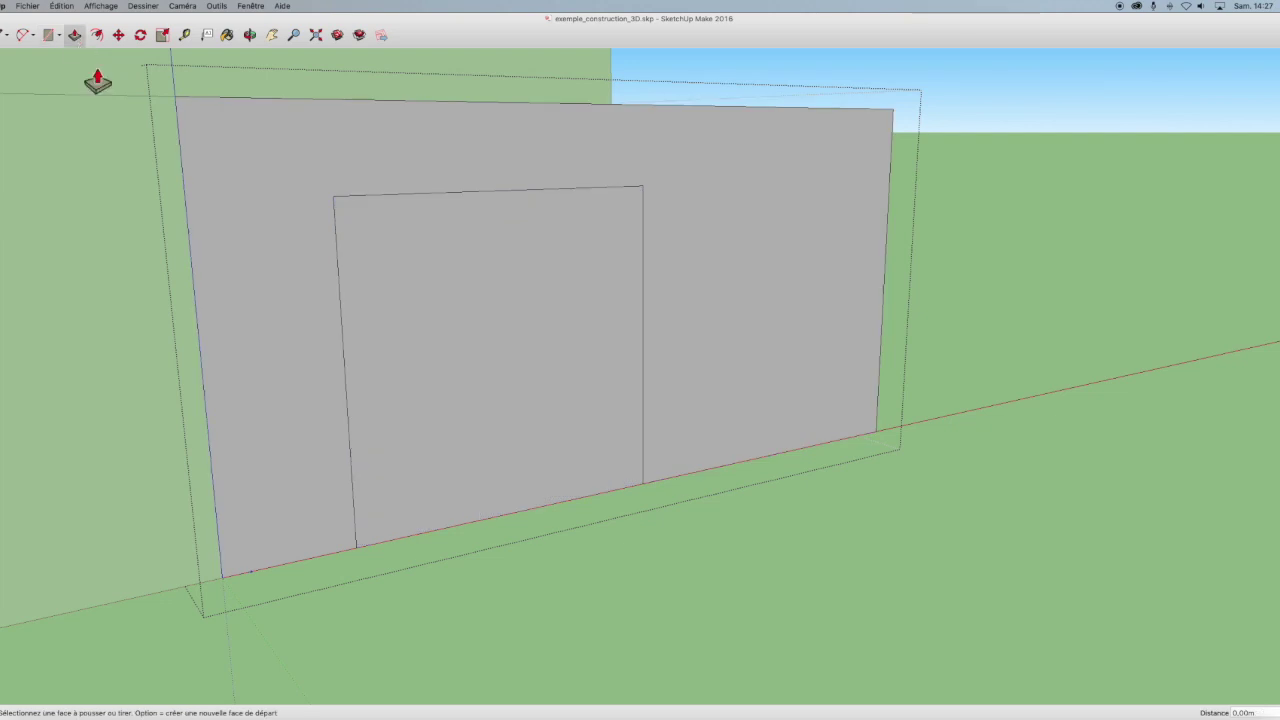
Push the door rectangle through the front wall, then view the annex from outside
click(496, 382)
click(437, 405)
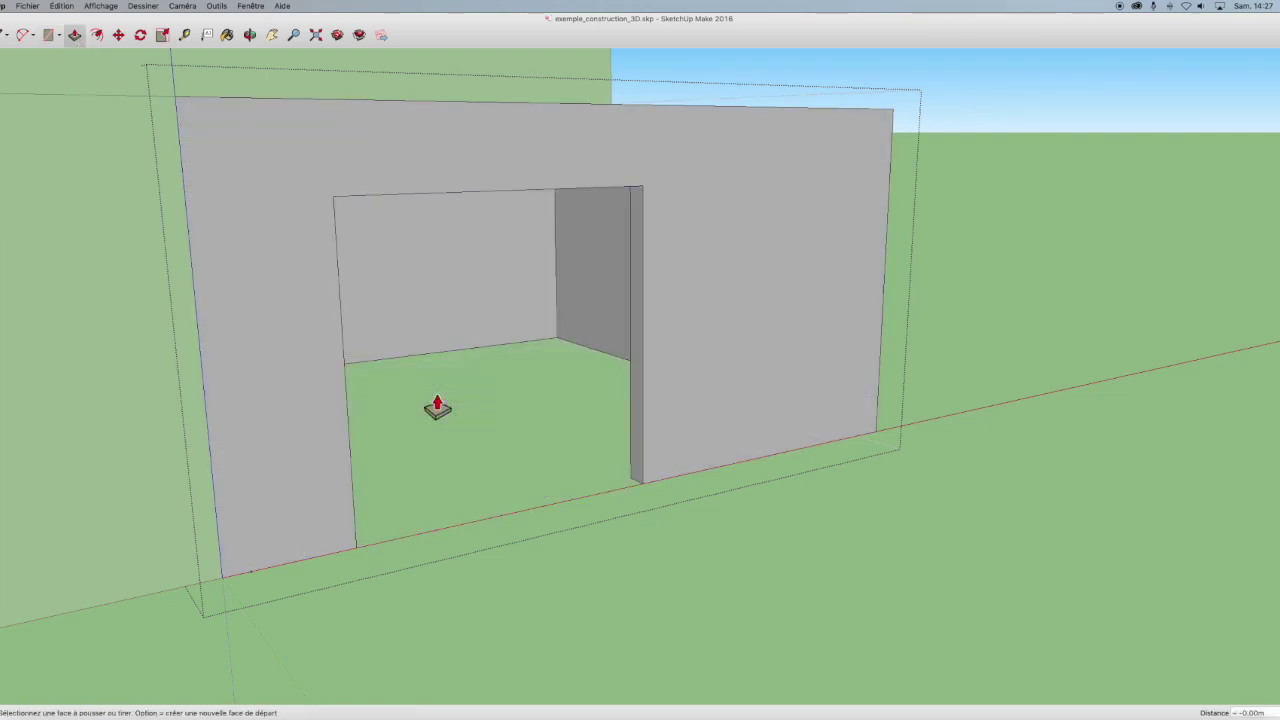
click(250, 35)
mouse_move(292, 102)
mouse_down()
mouse_move(569, 611)
mouse_move(663, 409)
mouse_move(669, 363)
mouse_move(206, 549)
mouse_up()
mouse_move(726, 429)
mouse_down()
mouse_move(575, 497)
mouse_move(490, 514)
mouse_up()
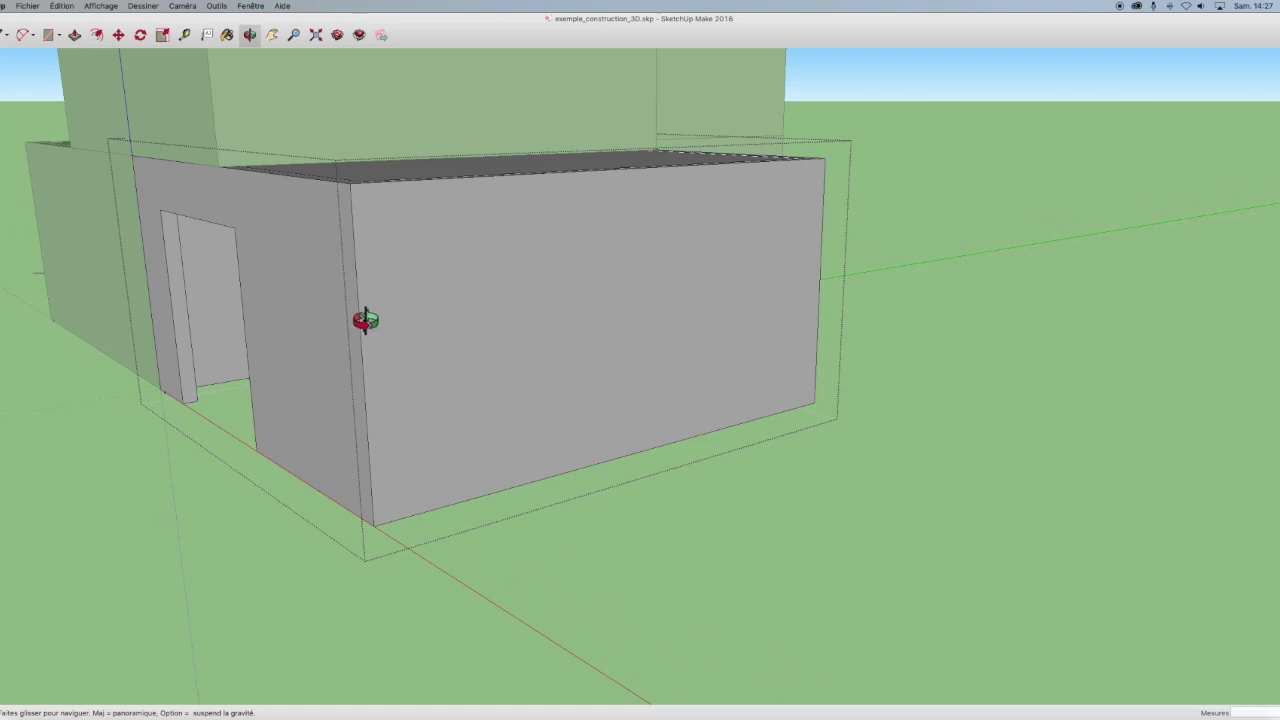
Draw a larger door rectangle starting at the base of the annex's long side wall
click(50, 37)
click(490, 492)
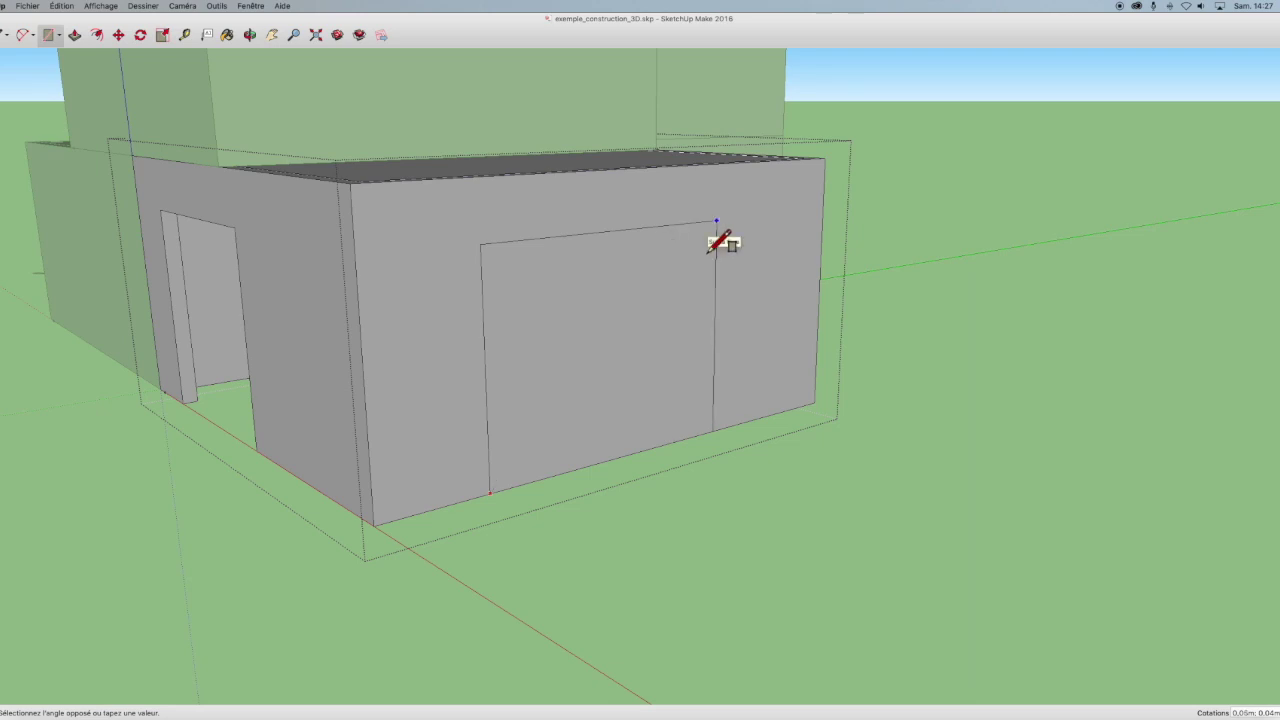
click(679, 250)
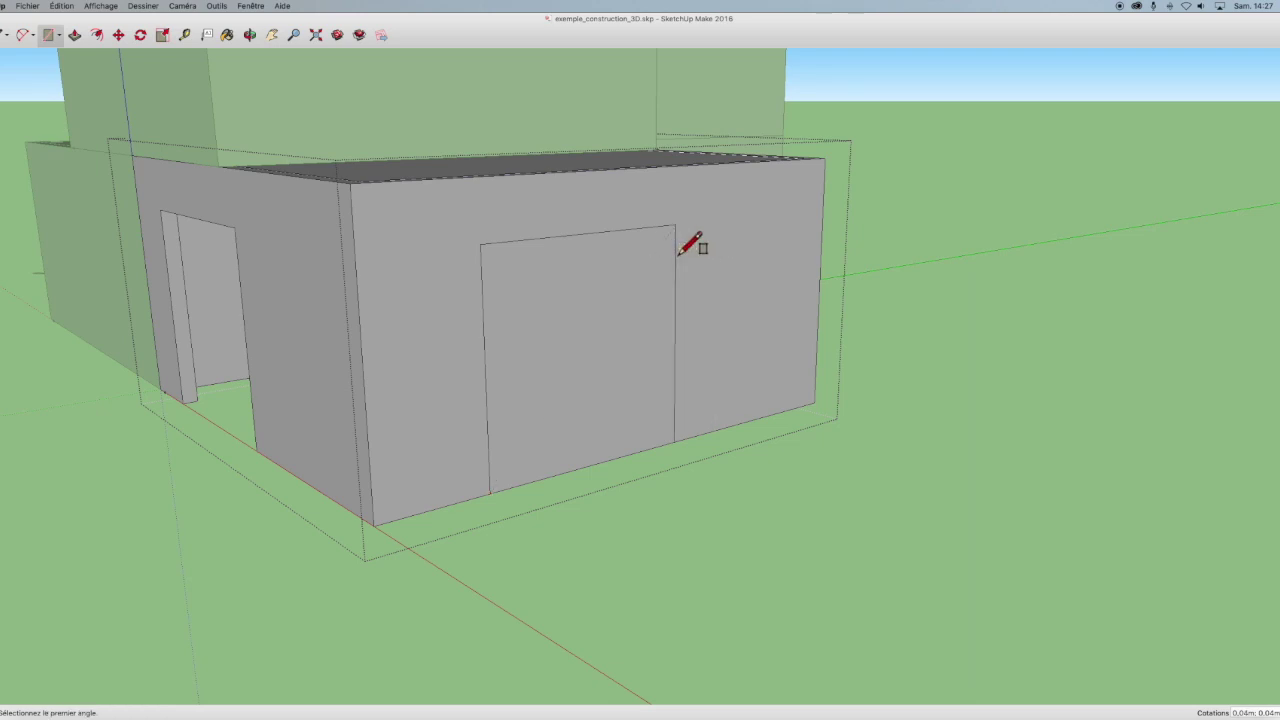
click(250, 35)
Orbit beneath the annex to reach the side-wall door rectangle
mouse_move(514, 537)
mouse_down()
mouse_move(609, 320)
mouse_move(543, 374)
mouse_move(555, 355)
mouse_up()
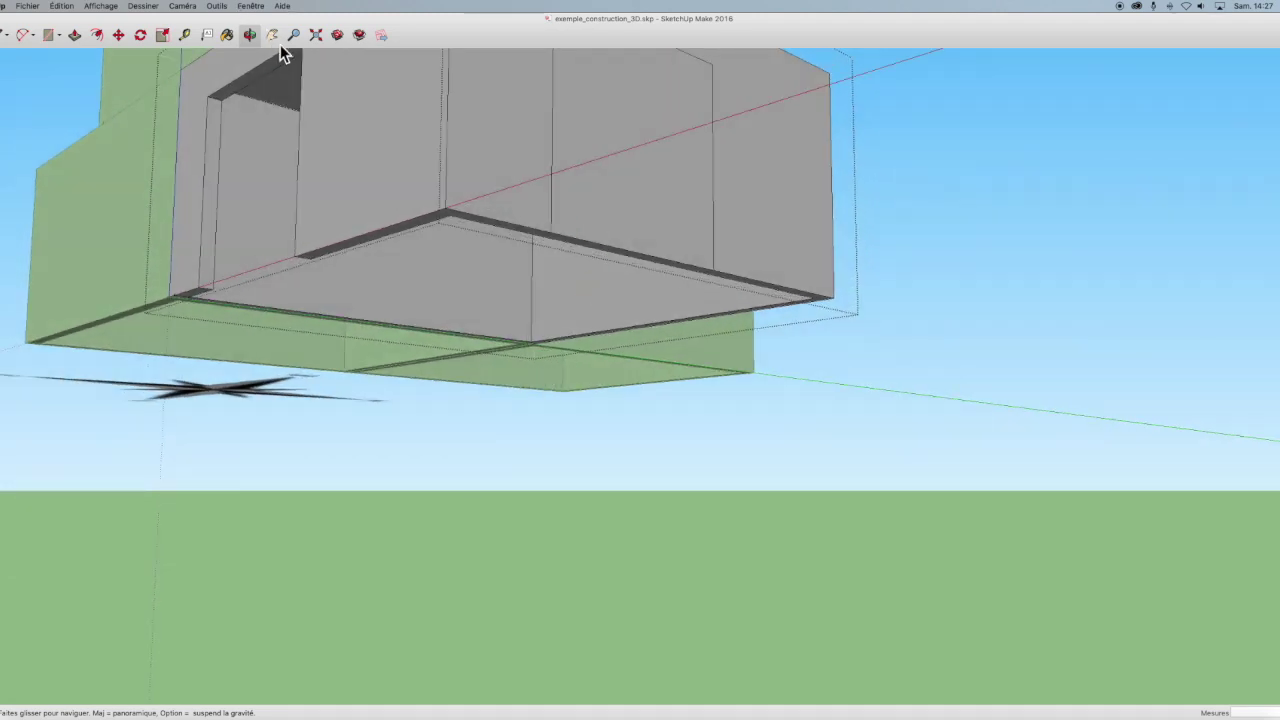
drag(491, 209, 449, 397)
key(r)
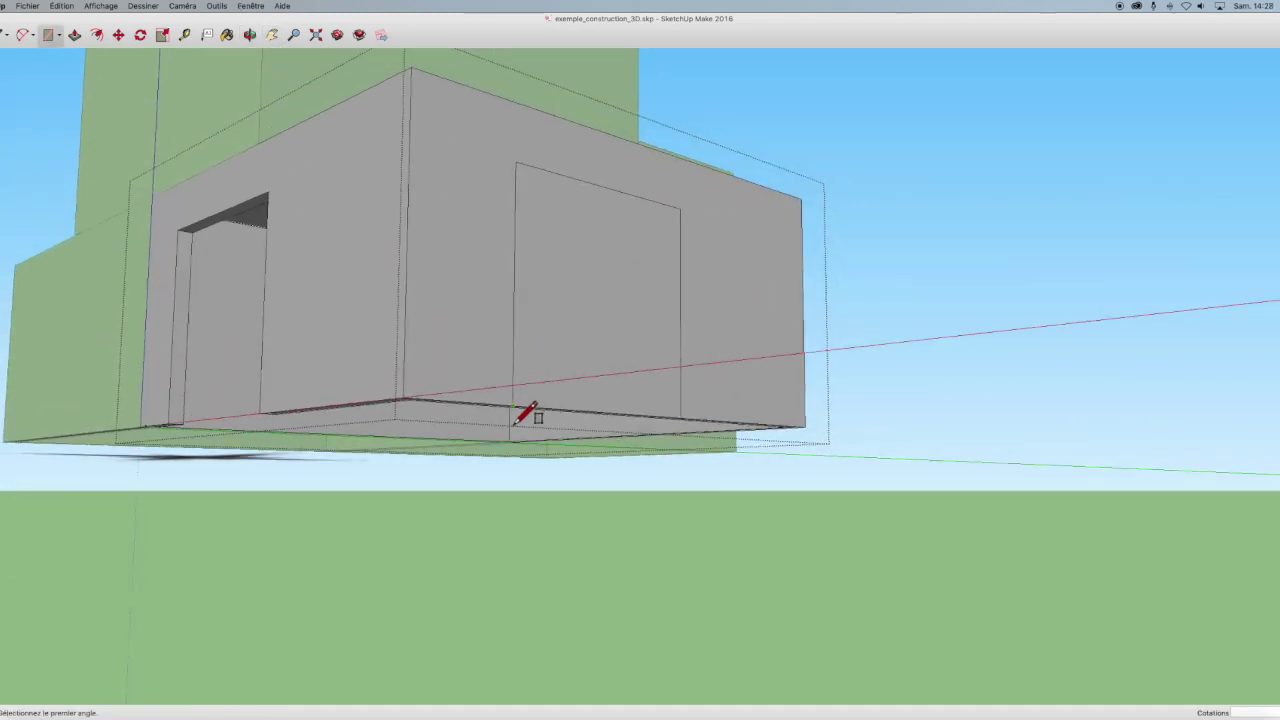
click(75, 36)
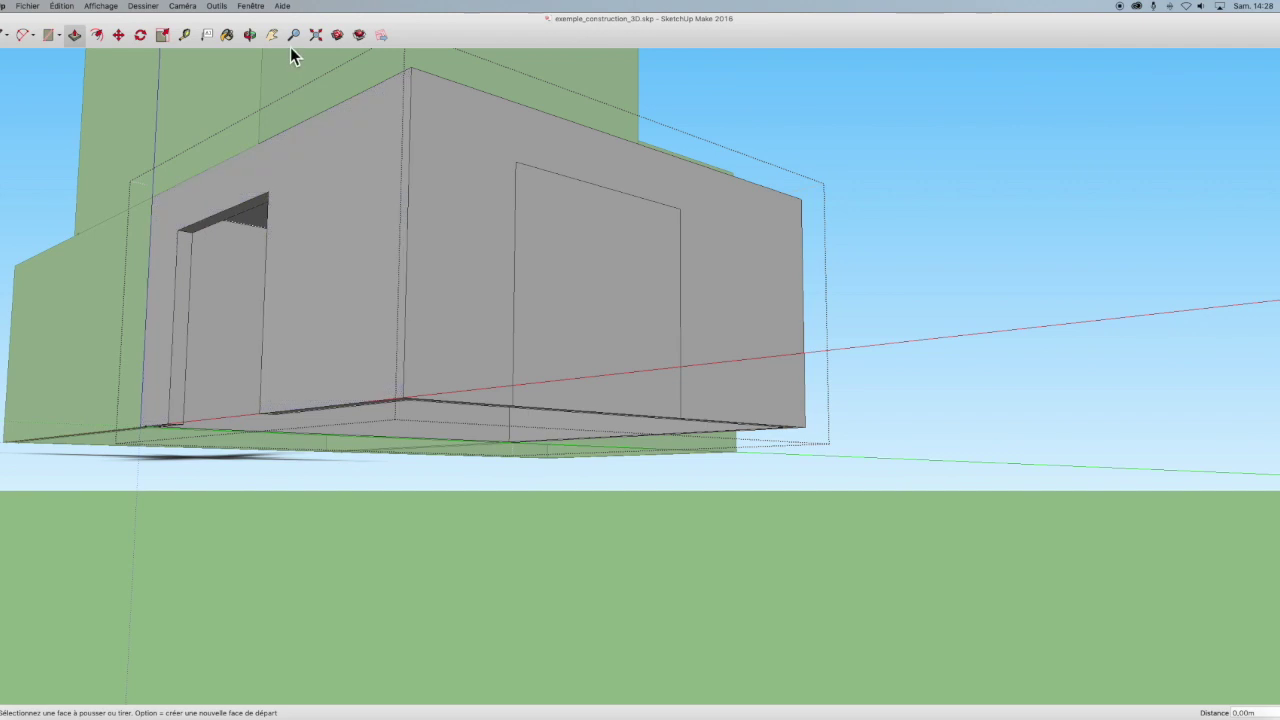
click(250, 35)
drag(489, 340, 506, 260)
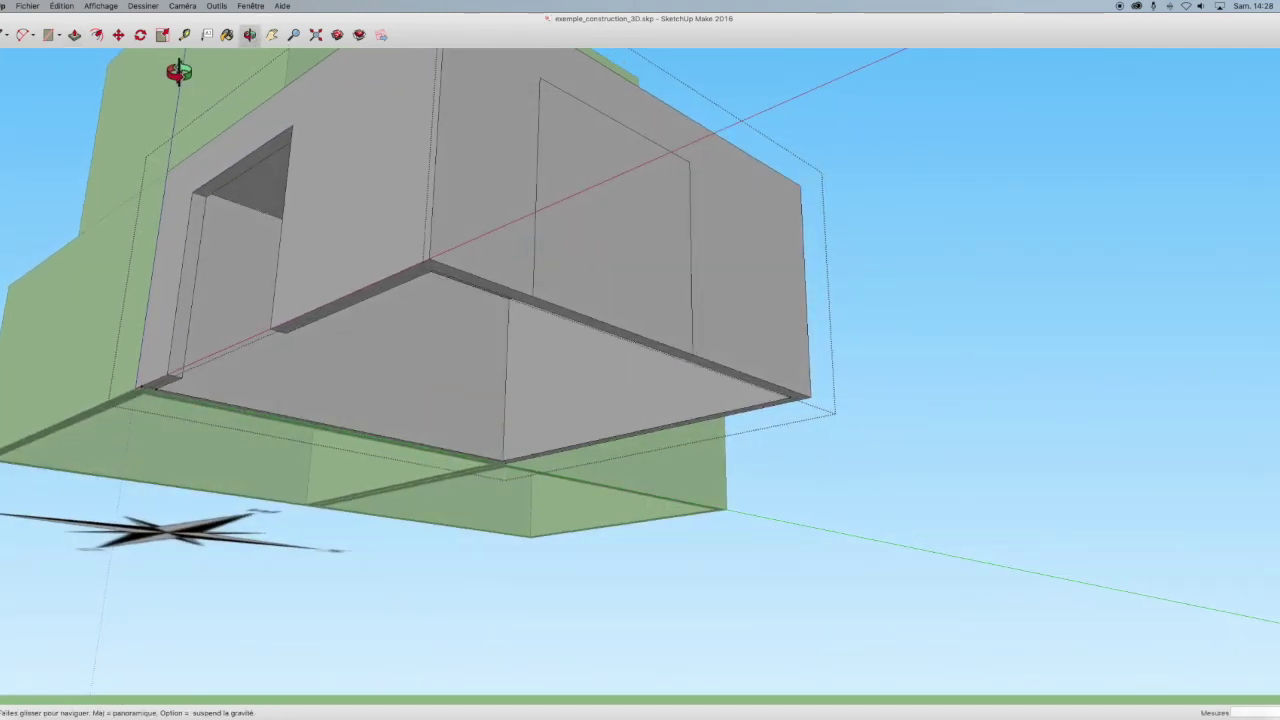
Push the side-wall door rectangle through to open a second doorway
click(78, 40)
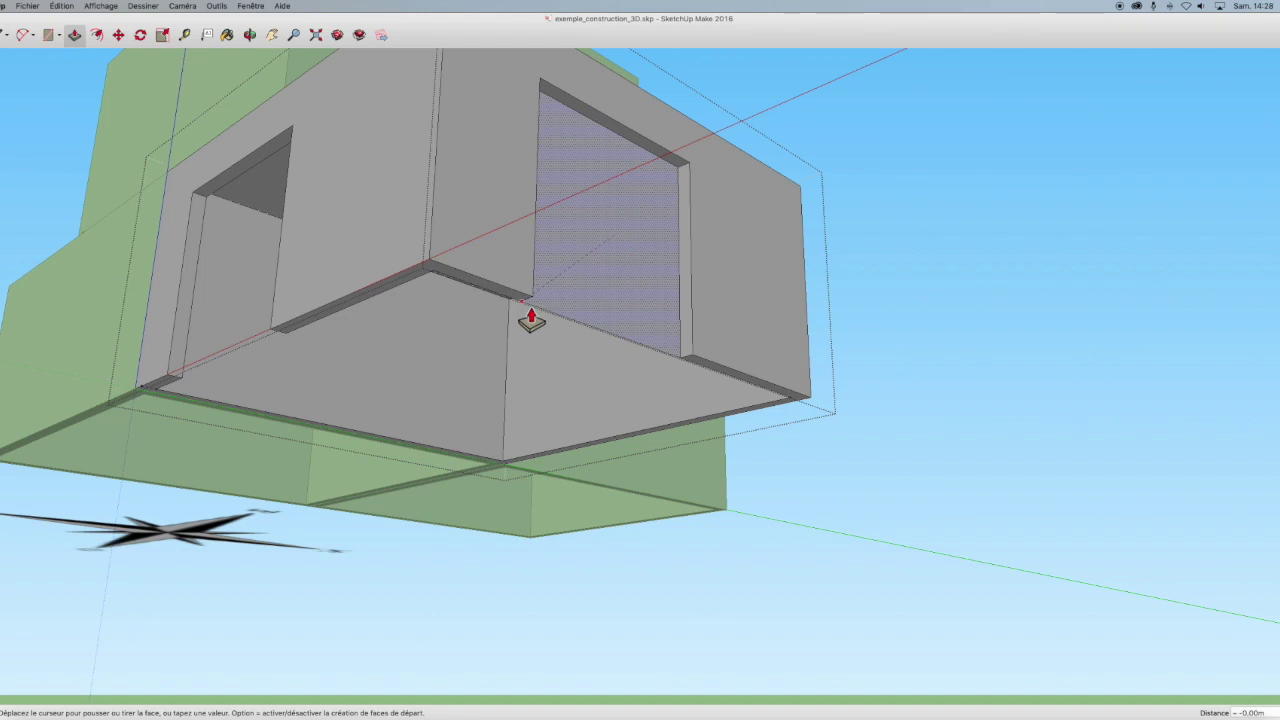
scroll(530, 318, up, 3)
scroll(522, 308, up, 2)
click(500, 290)
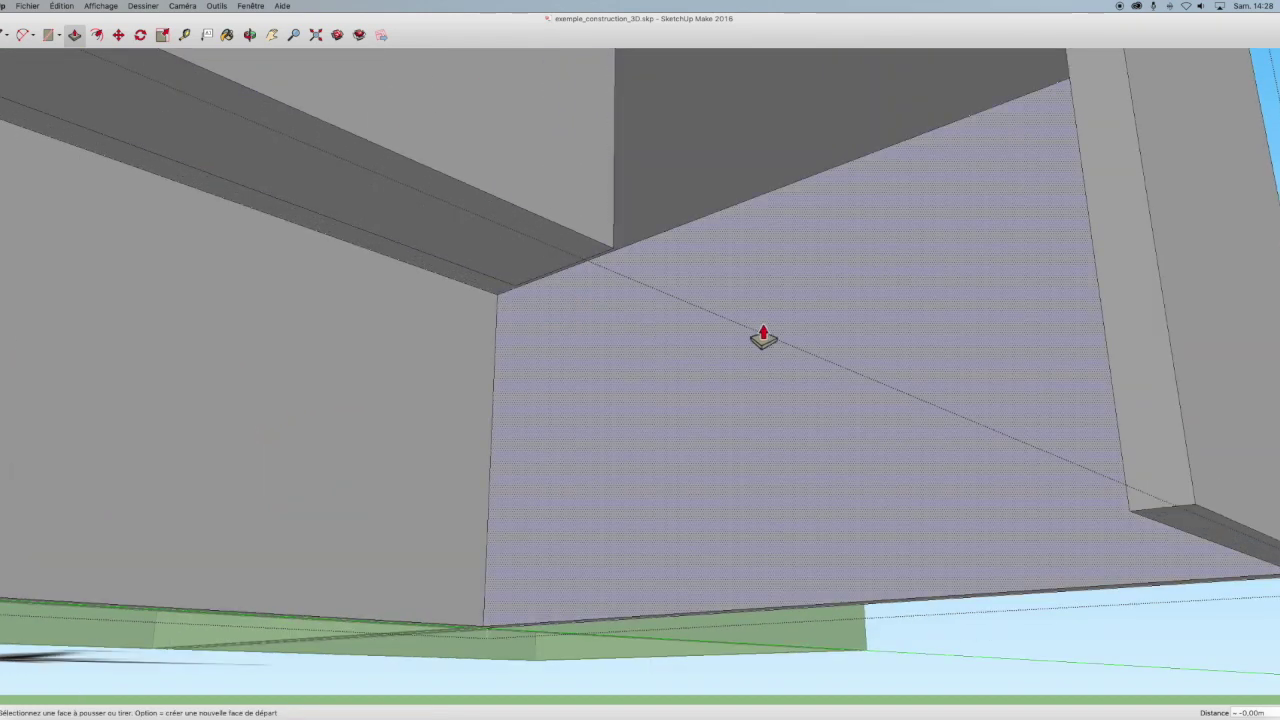
click(249, 35)
scroll(700, 208, down, 5)
scroll(631, 380, down, 5)
mouse_move(420, 480)
mouse_down()
mouse_move(457, 491)
mouse_move(586, 449)
mouse_move(603, 459)
mouse_move(571, 479)
mouse_up()
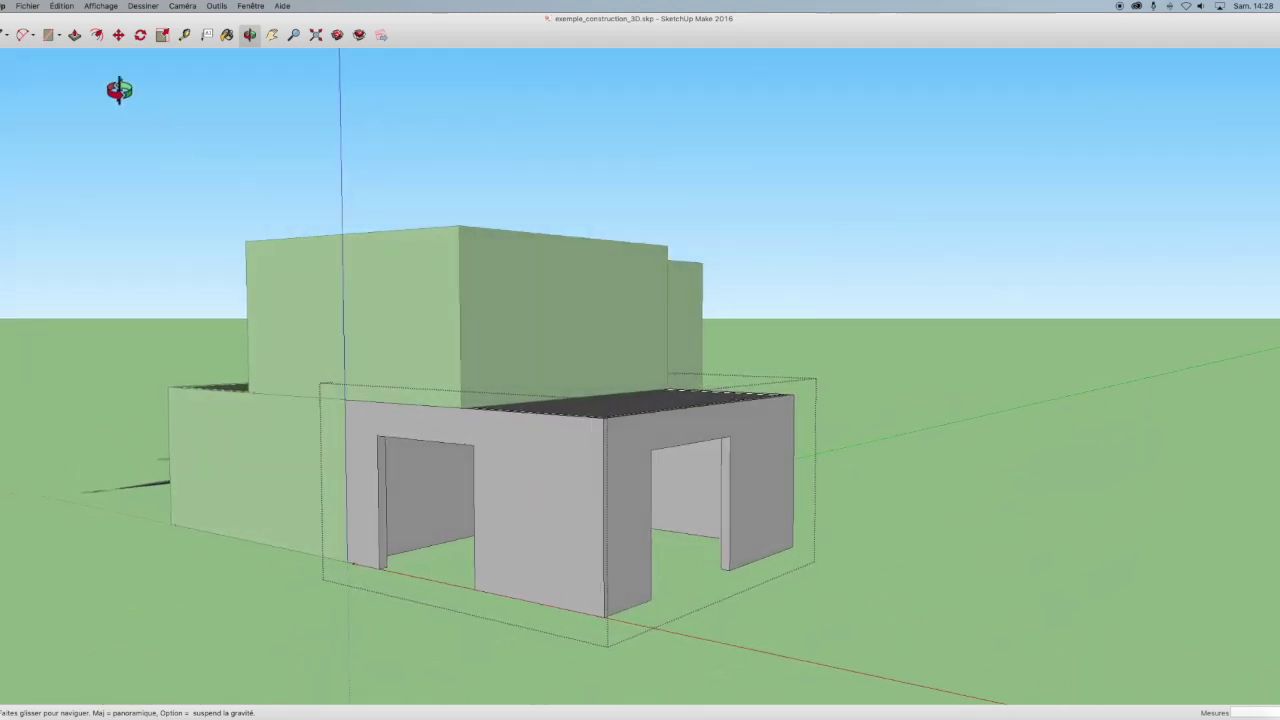
Draw a flat rectangle panel across each of the two doorway openings
click(61, 40)
click(80, 49)
scroll(427, 528, up, 4)
scroll(427, 528, down, 1)
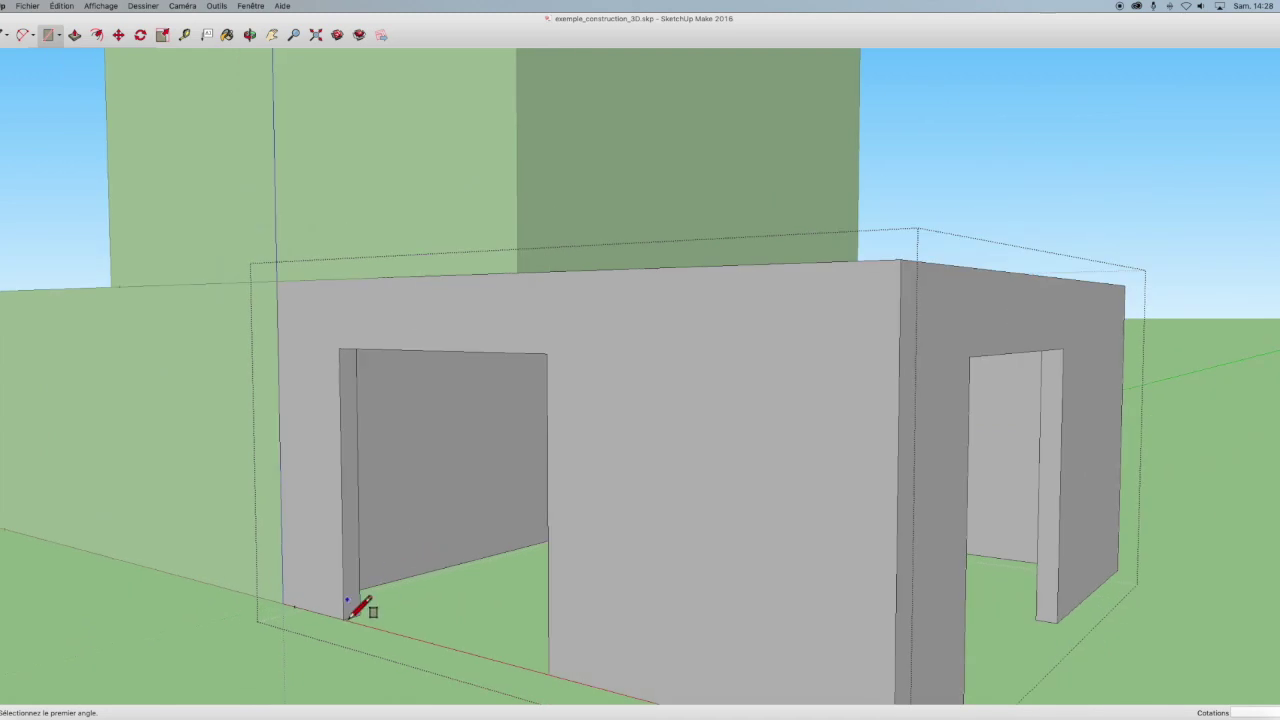
click(550, 370)
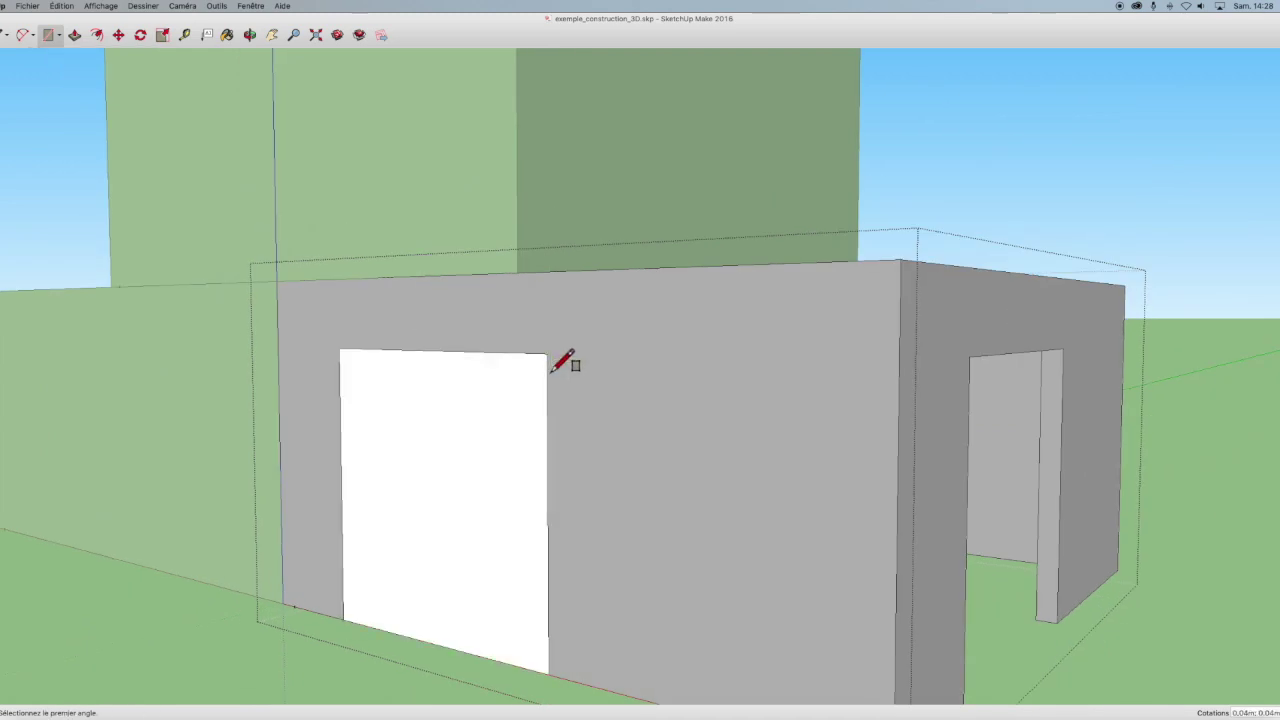
click(250, 34)
drag(1014, 523, 796, 525)
key(r)
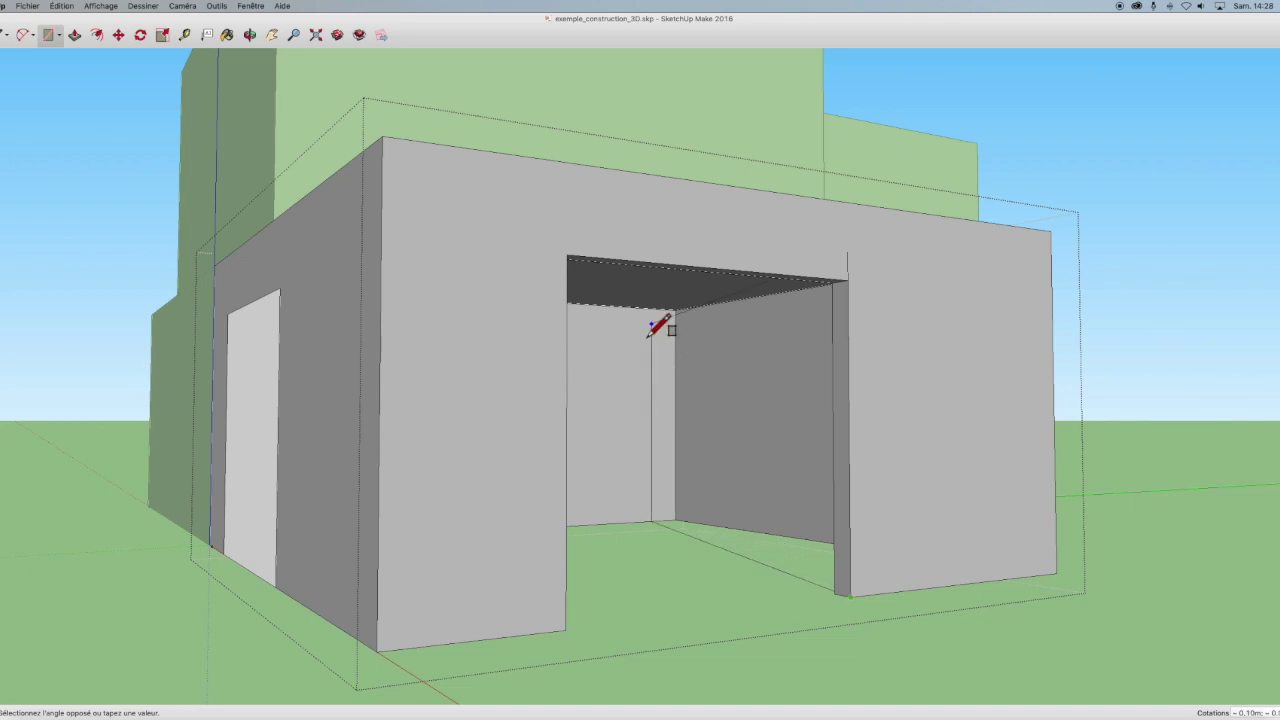
click(569, 268)
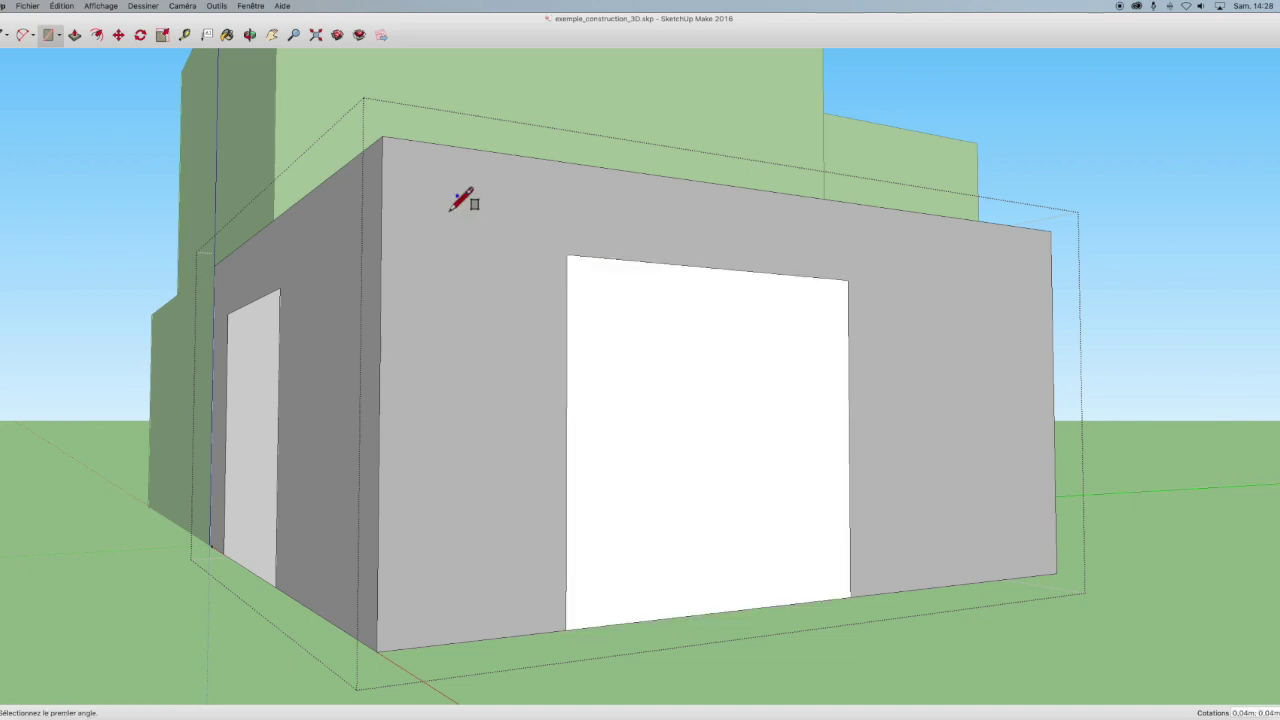
click(228, 38)
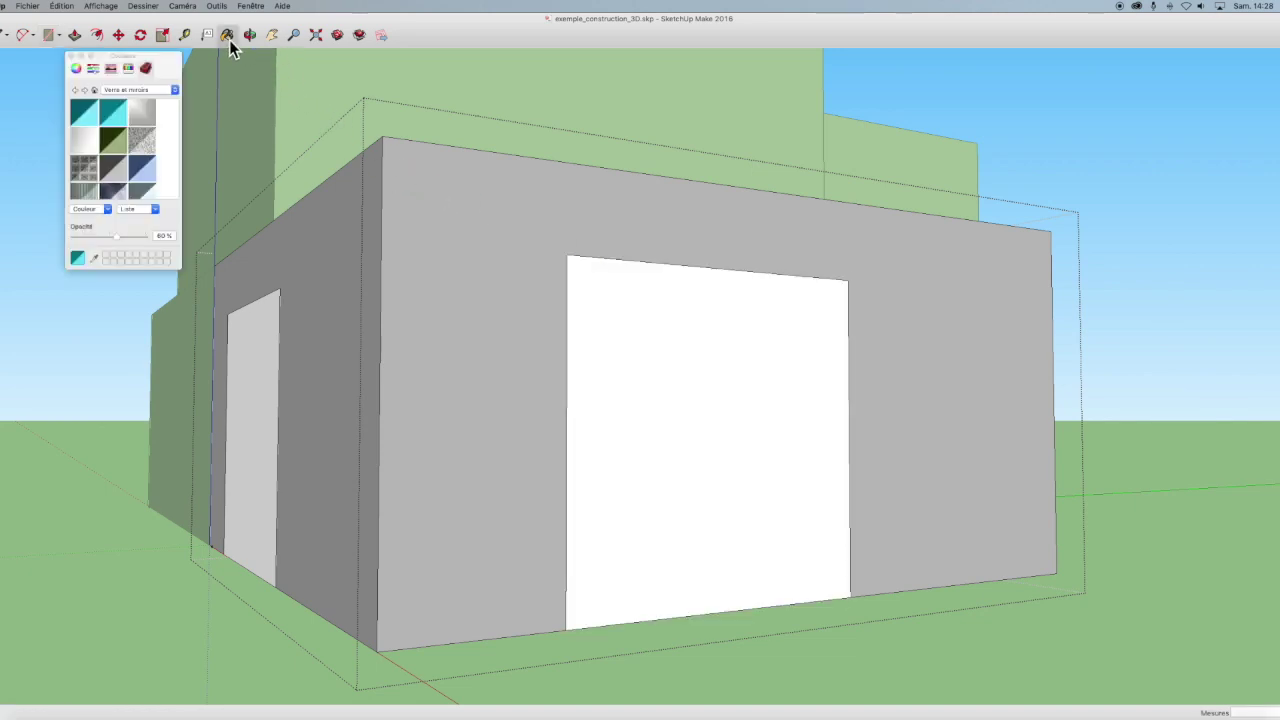
Paint both door panels with cyan glass from the Verre et miroirs collection
click(176, 95)
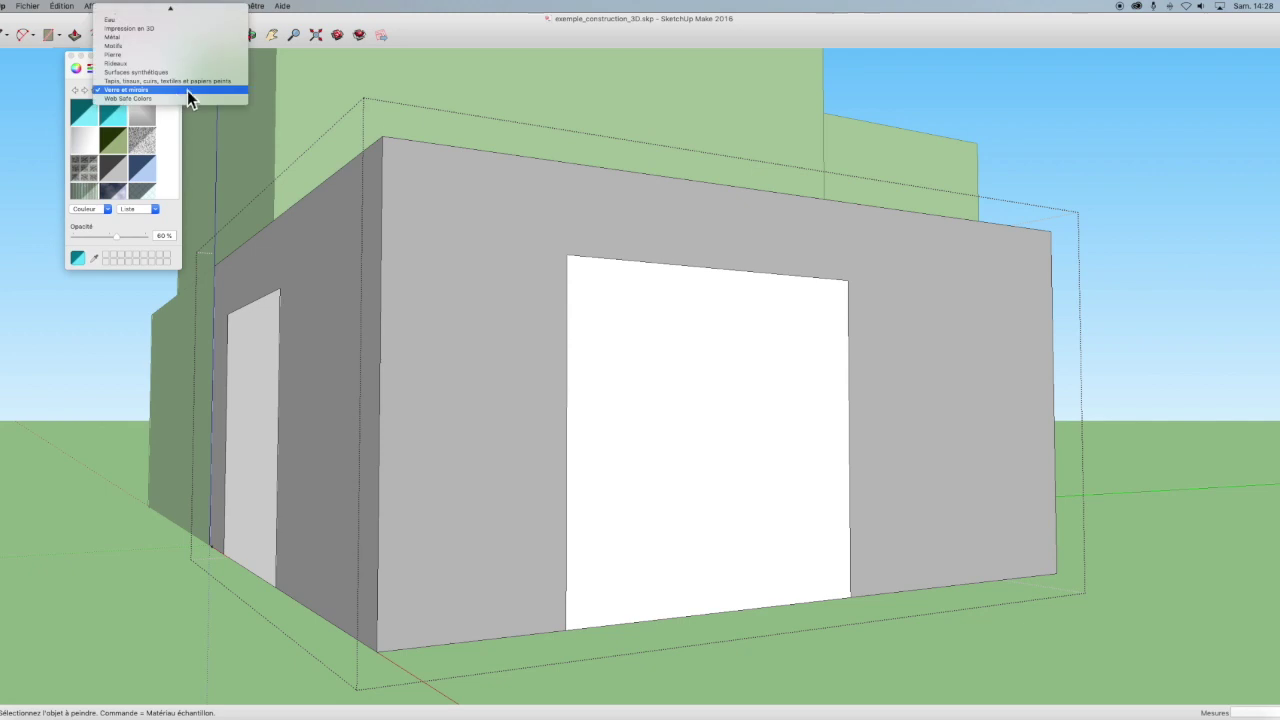
click(128, 81)
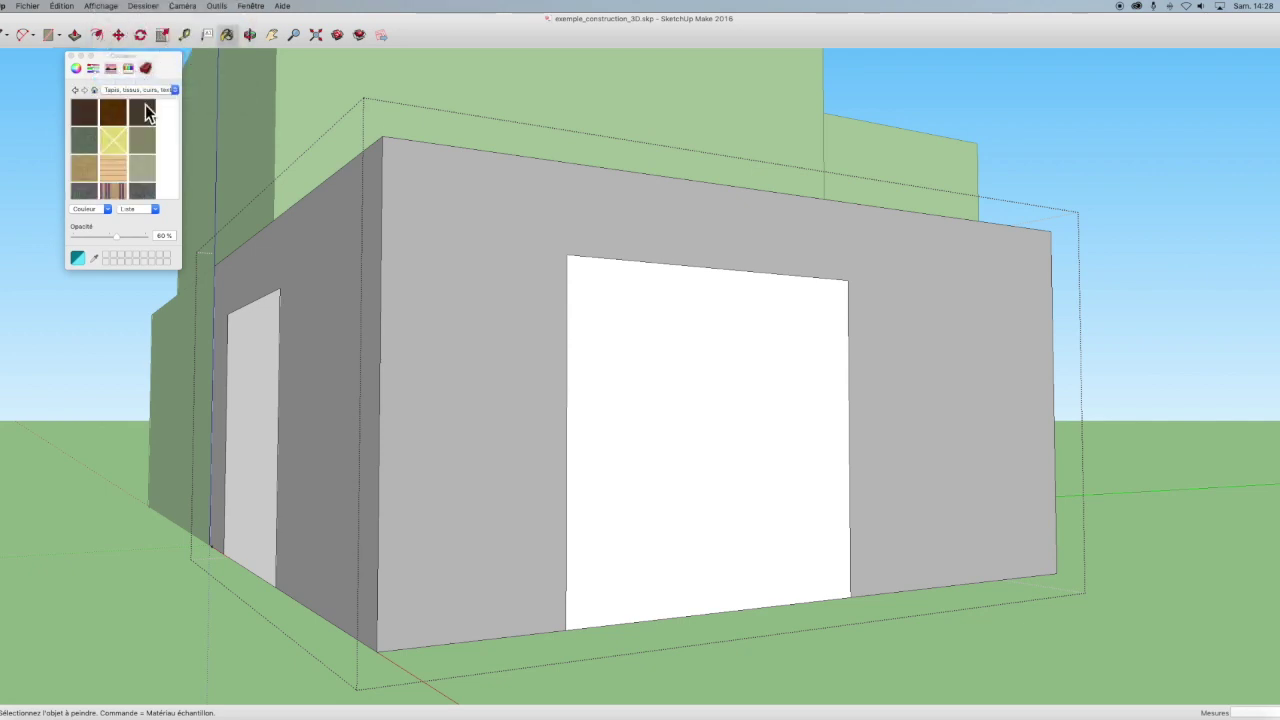
click(177, 90)
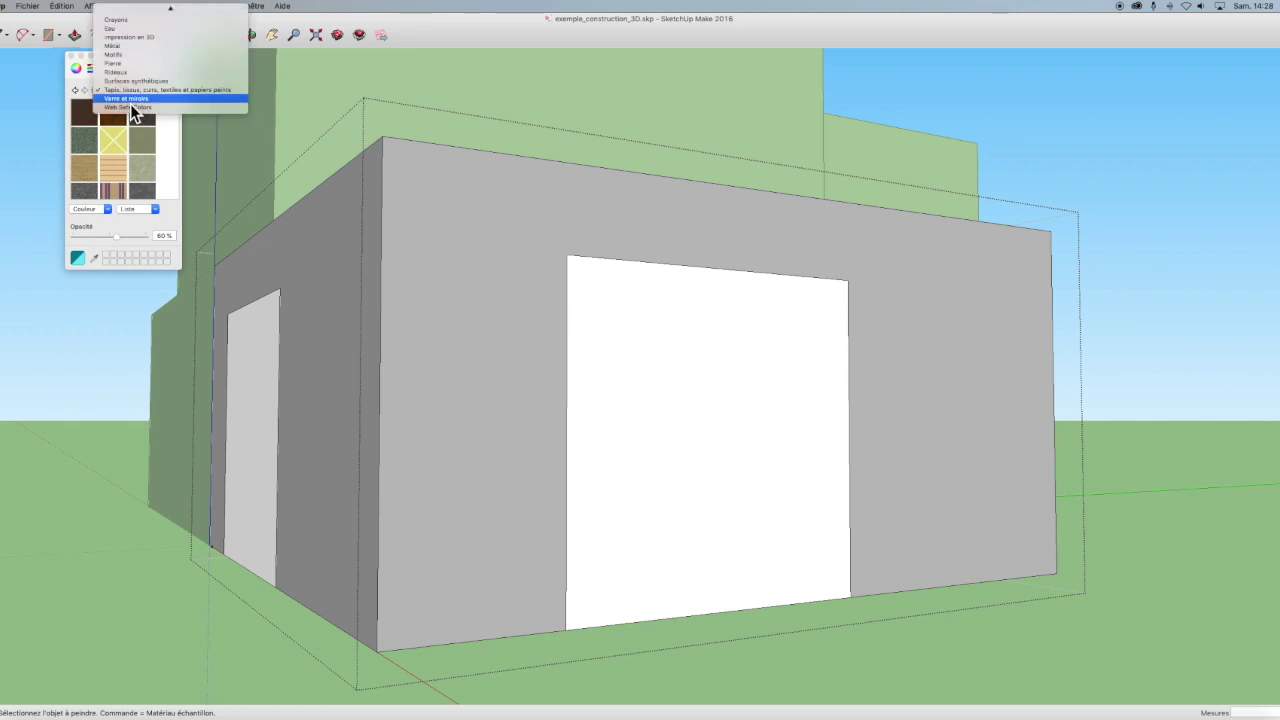
click(133, 110)
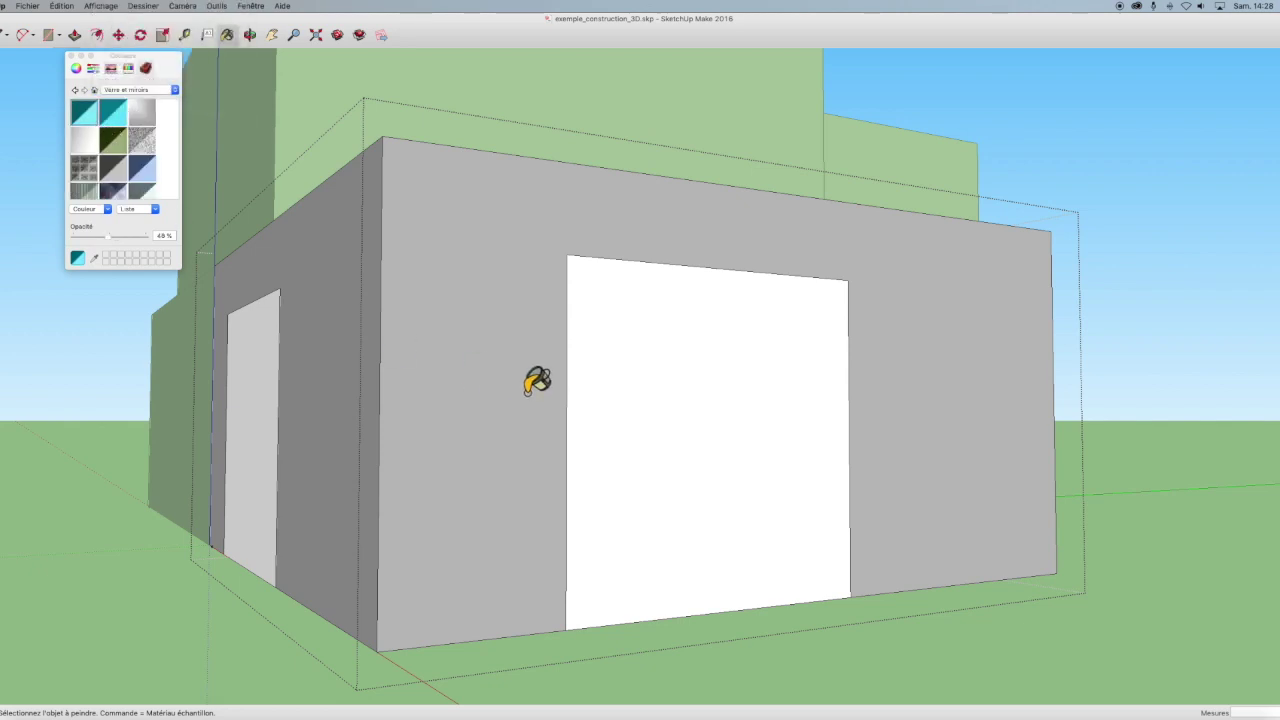
click(745, 407)
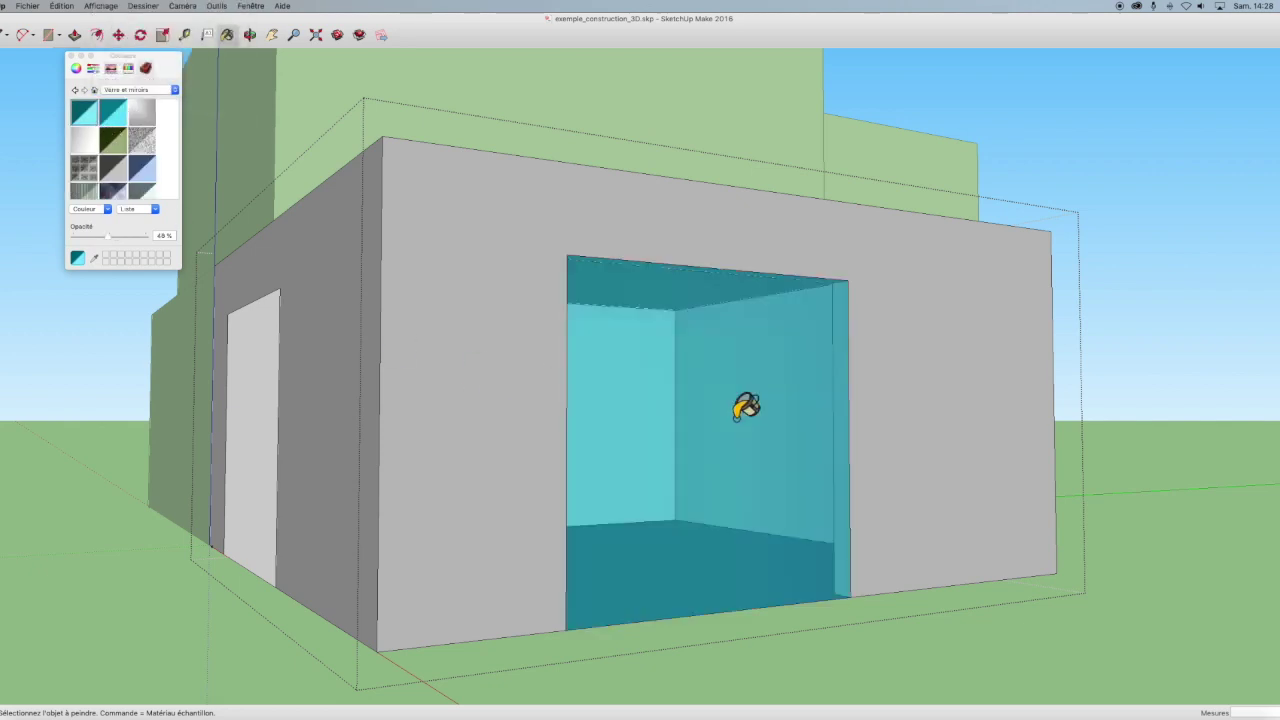
click(267, 404)
click(249, 34)
mouse_move(316, 267)
mouse_down()
mouse_move(749, 294)
mouse_move(734, 336)
mouse_move(517, 306)
mouse_move(529, 323)
mouse_move(700, 351)
mouse_move(702, 375)
mouse_move(846, 334)
mouse_move(809, 417)
mouse_move(674, 434)
mouse_move(609, 463)
mouse_move(525, 457)
mouse_up()
key(space)
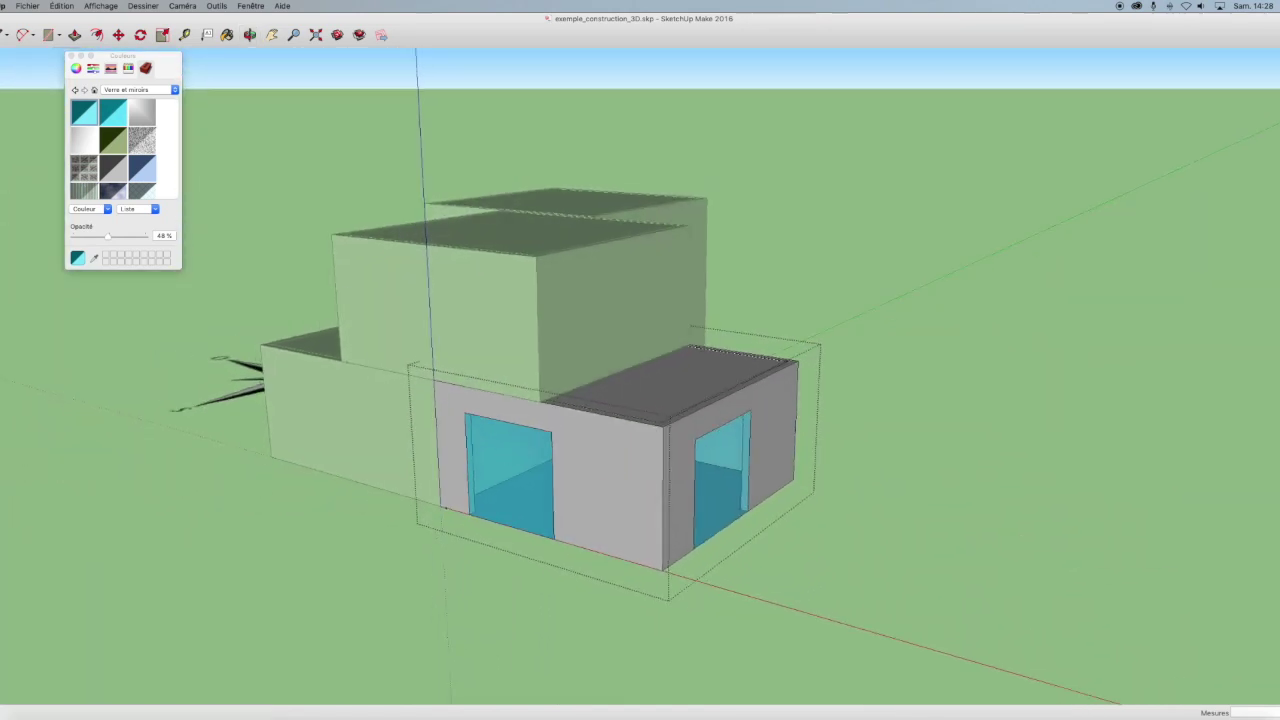
Exit the block, close the Materials panel, walk around the building and open the Fichier menu
click(916, 310)
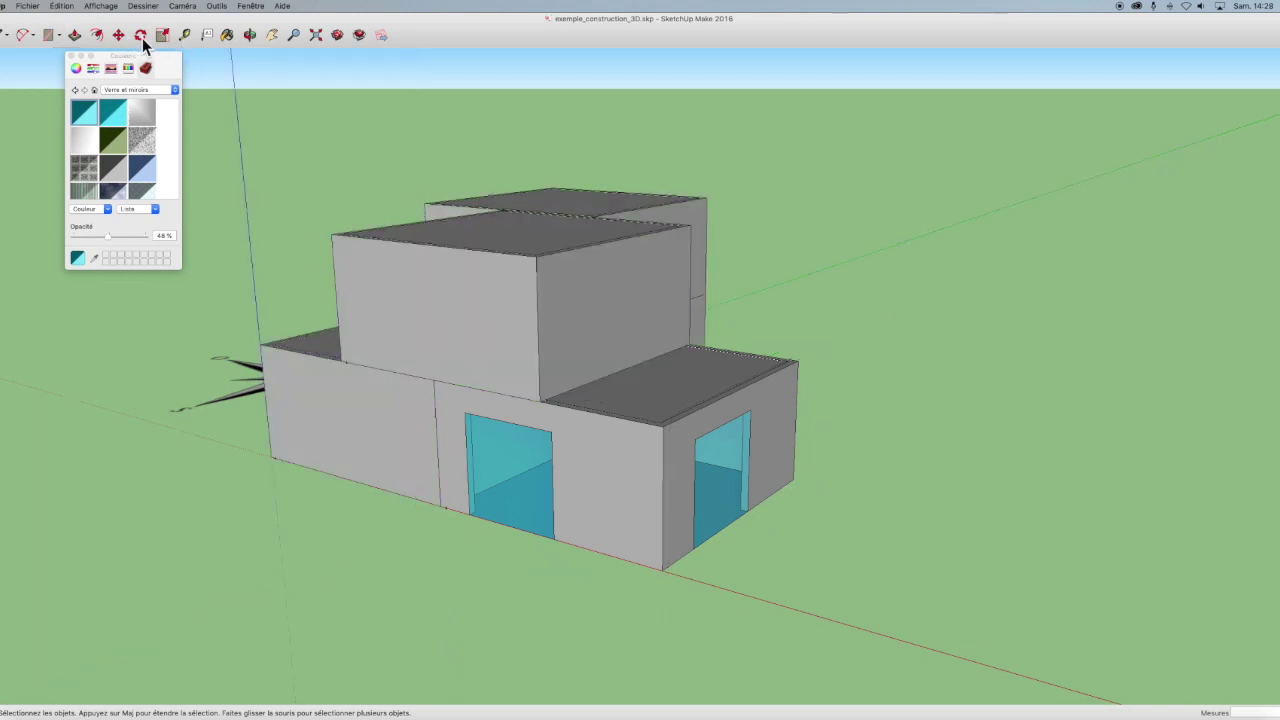
click(251, 37)
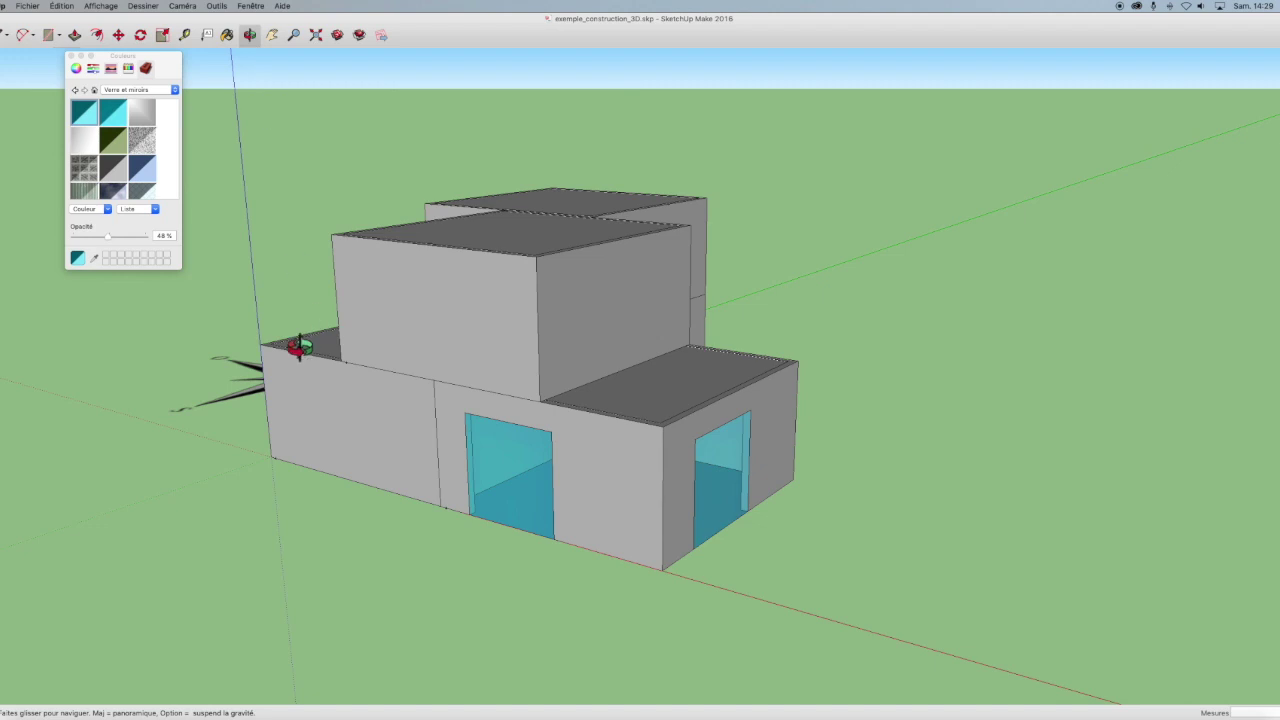
click(72, 58)
mouse_move(149, 323)
mouse_down()
mouse_move(820, 255)
mouse_move(734, 286)
mouse_move(363, 297)
mouse_move(137, 274)
mouse_move(85, 290)
mouse_move(194, 366)
mouse_move(203, 309)
mouse_move(209, 406)
mouse_move(513, 469)
mouse_move(397, 480)
mouse_move(369, 357)
mouse_move(189, 264)
mouse_move(114, 343)
mouse_move(717, 443)
mouse_move(520, 446)
mouse_move(647, 451)
mouse_move(360, 414)
mouse_move(495, 430)
mouse_move(180, 354)
mouse_move(5, 349)
mouse_move(591, 333)
mouse_move(537, 371)
mouse_move(543, 383)
mouse_up()
scroll(397, 480, down, 3)
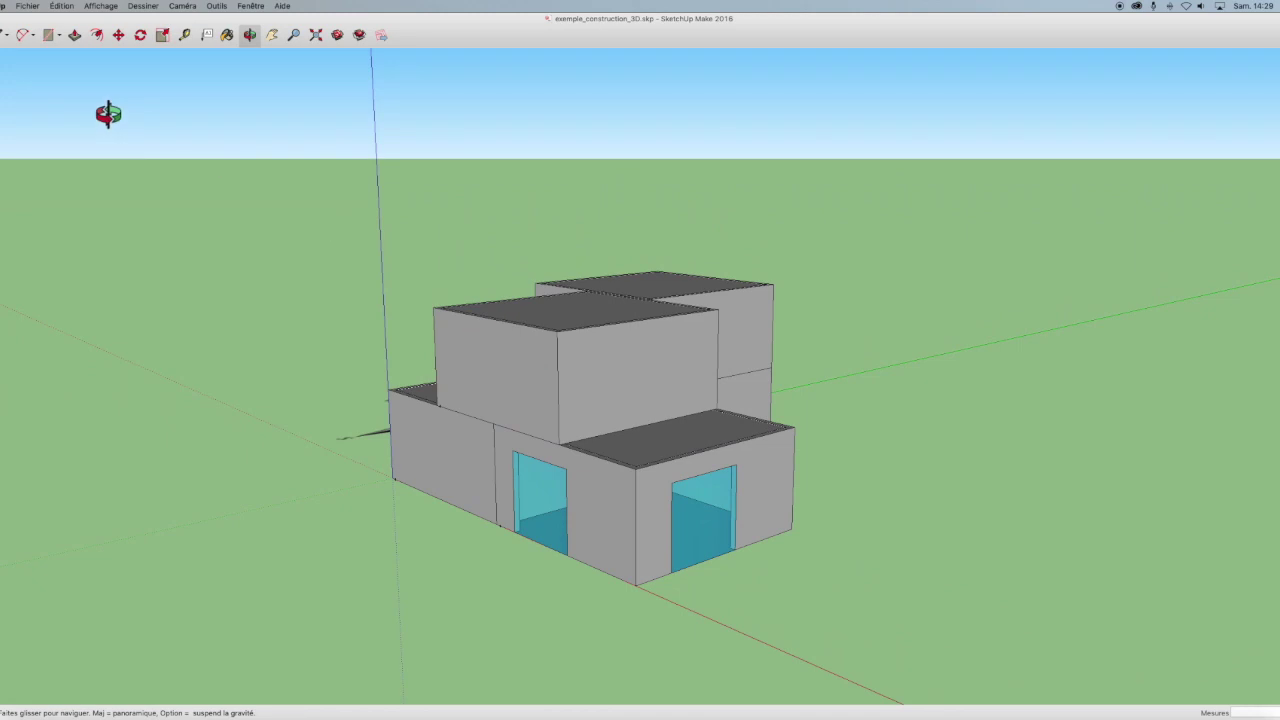
click(28, 6)
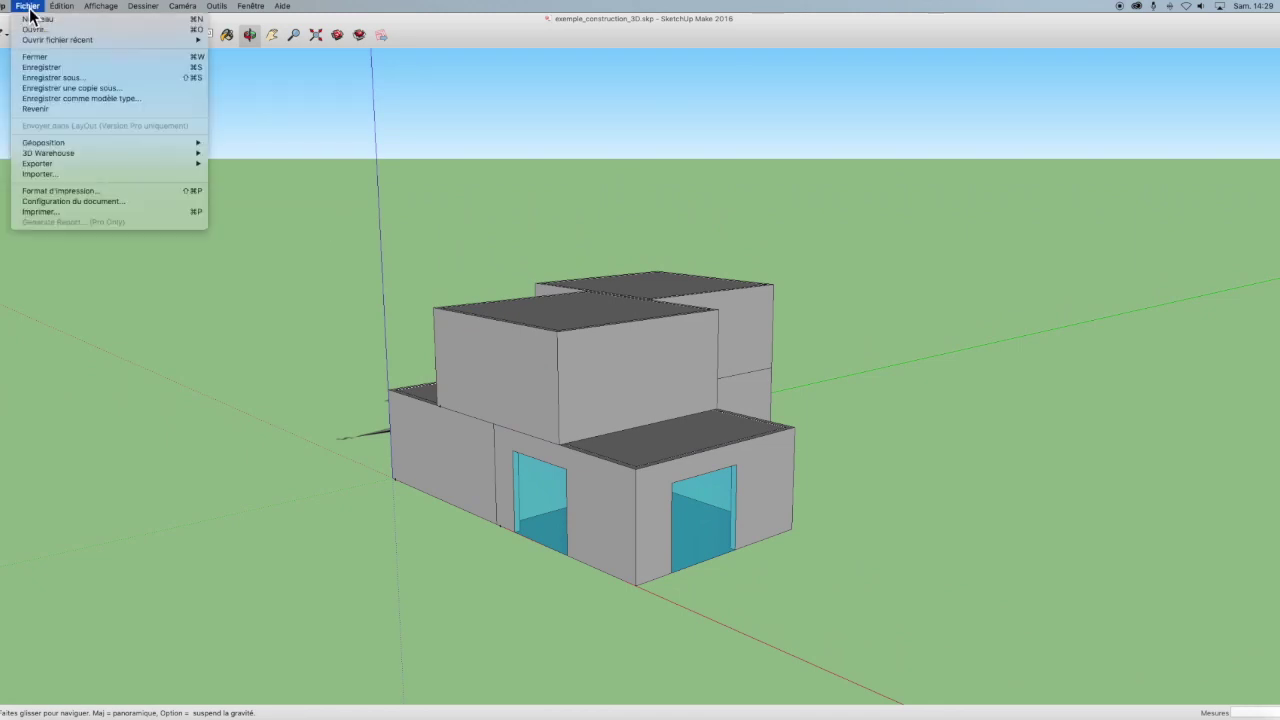
Save the model as 'maquette 3d prénom' in the Documents folder
click(84, 78)
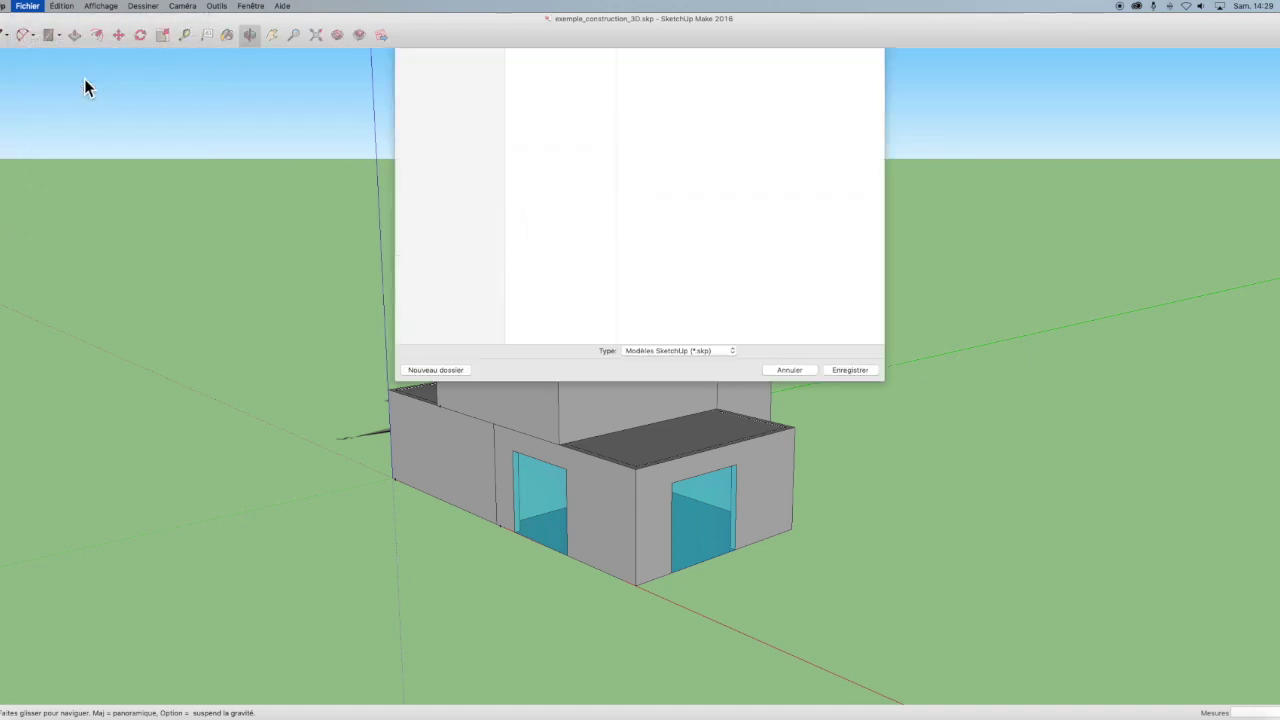
click(440, 134)
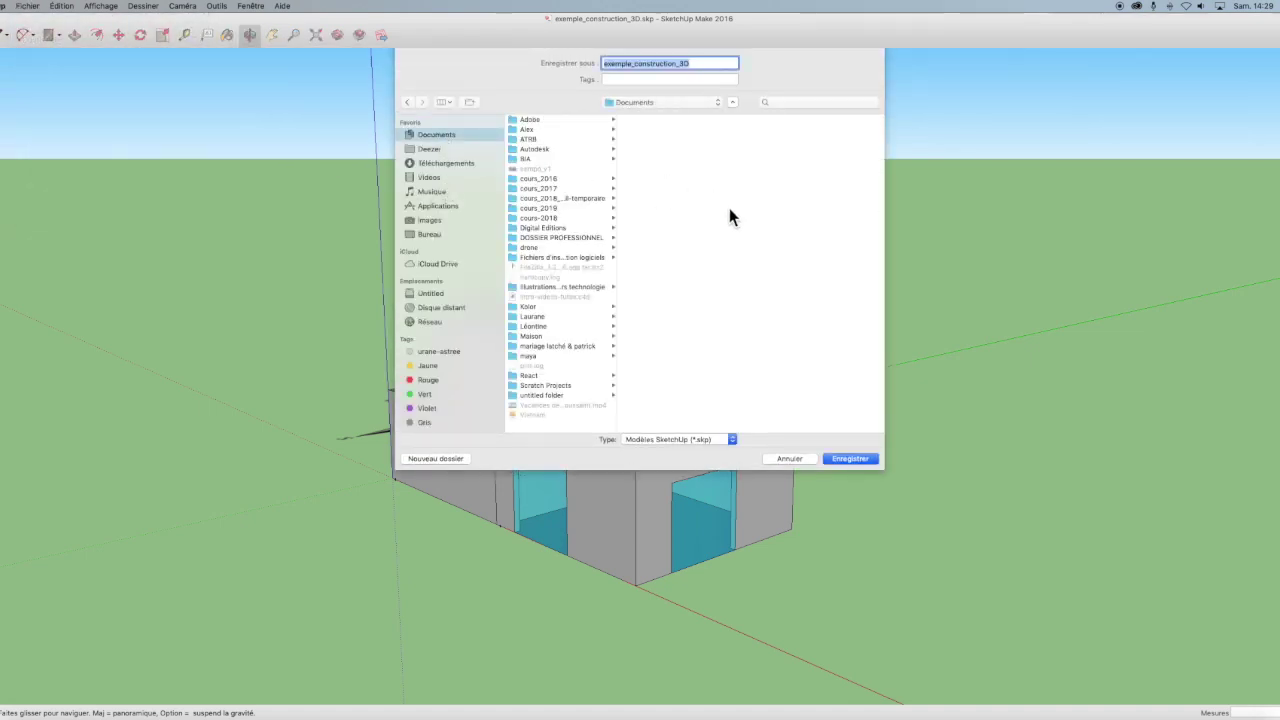
key(BackSpace)
text(maquette 3d prénom)
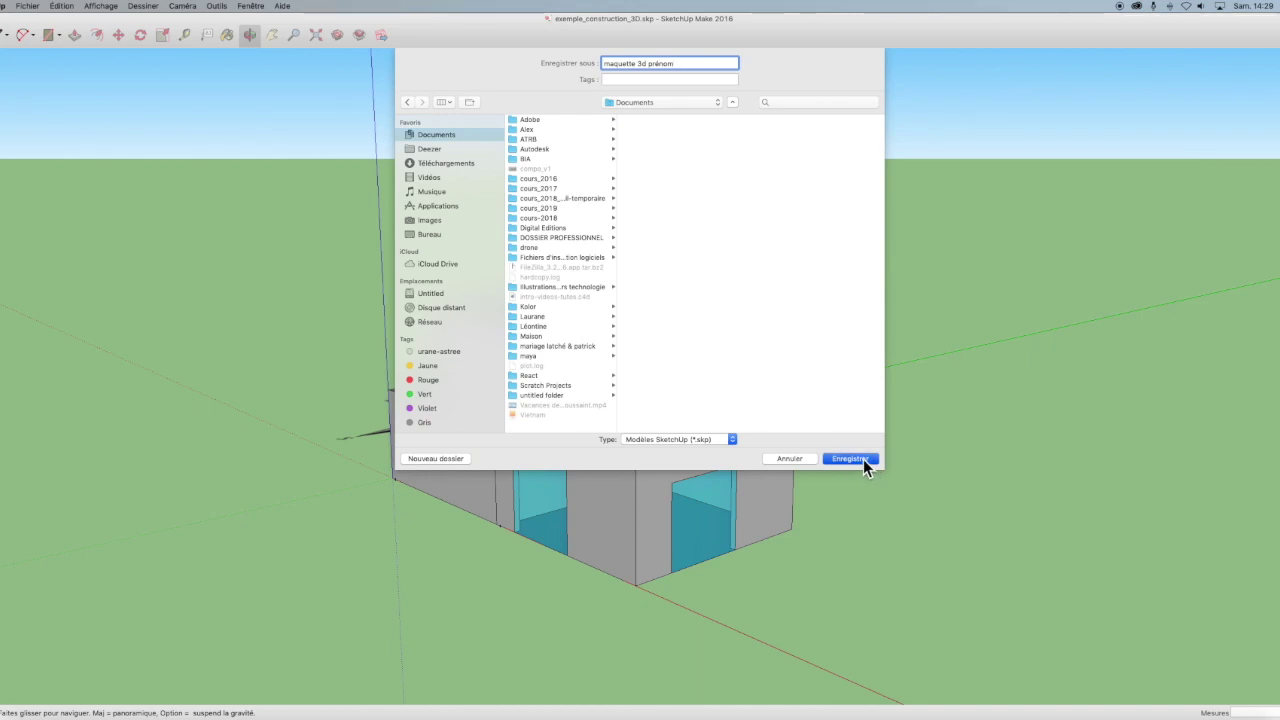
click(850, 459)
mouse_move(443, 366)
mouse_down()
mouse_move(618, 390)
mouse_move(586, 443)
mouse_up()
Inside the front block, paint both front walls with the Pierre sand stone texture
right_click(623, 468)
click(665, 519)
click(140, 89)
click(179, 92)
click(84, 112)
click(620, 510)
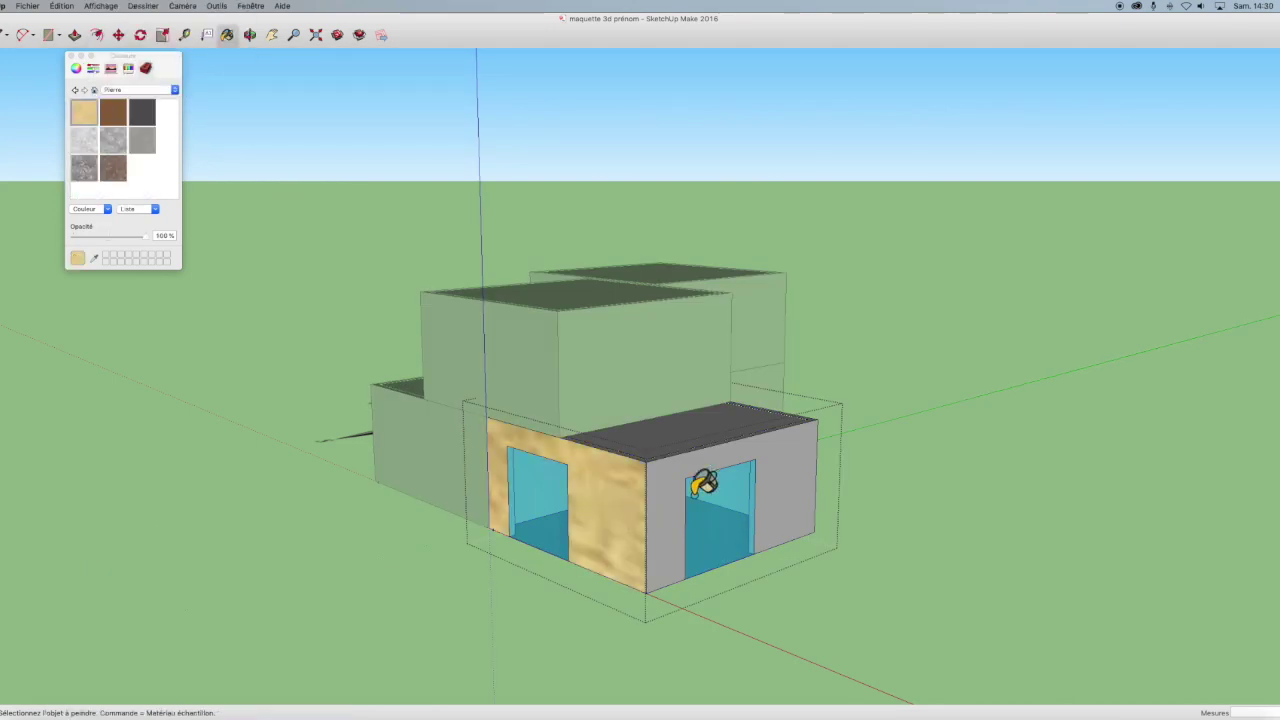
click(668, 500)
Try Bois wood textures on the left front wall, then undo the wood
click(175, 90)
click(135, 86)
click(175, 90)
click(125, 70)
click(84, 112)
click(615, 505)
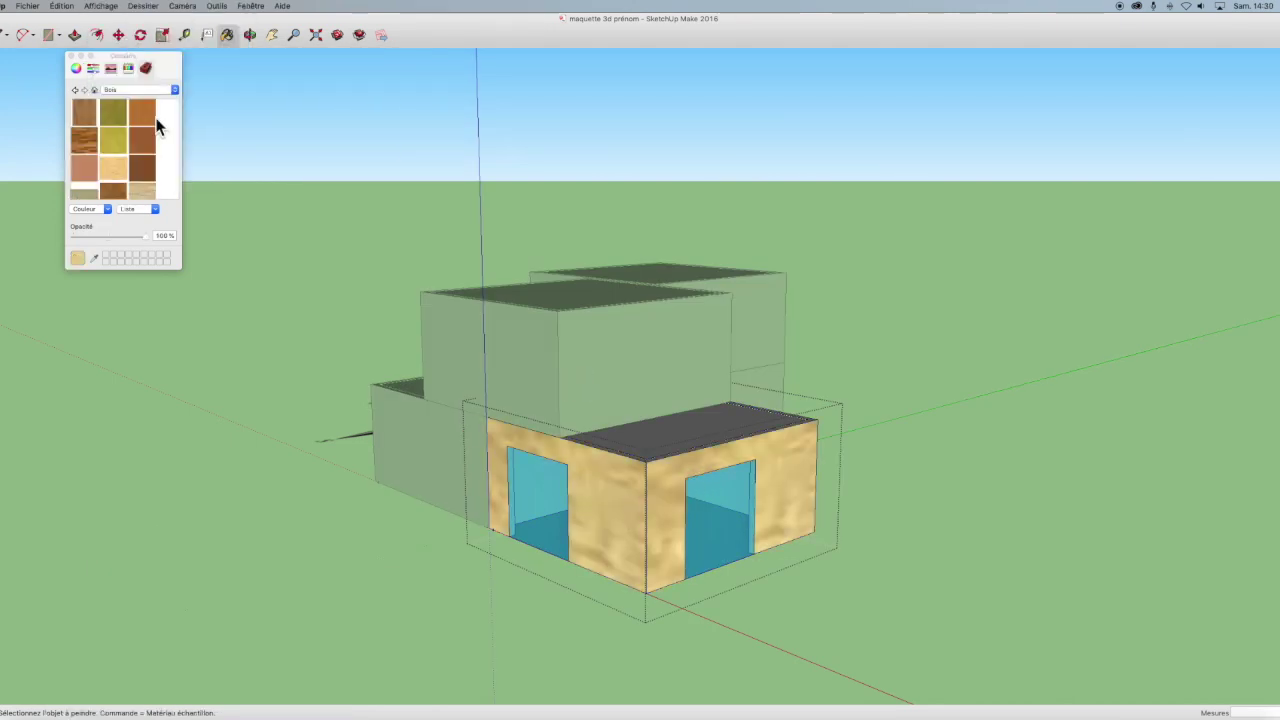
key(ctrl+z)
Leave the block's editing mode and orbit around the house
middle_drag(765, 380, 457, 420)
key(space)
click(110, 330)
key(o)
mouse_move(110, 330)
mouse_down()
mouse_move(894, 400)
mouse_move(700, 368)
mouse_up()
Paint the front block's front and side walls with a dark Motifs pattern
click(140, 89)
click(133, 130)
click(140, 89)
click(137, 139)
click(134, 160)
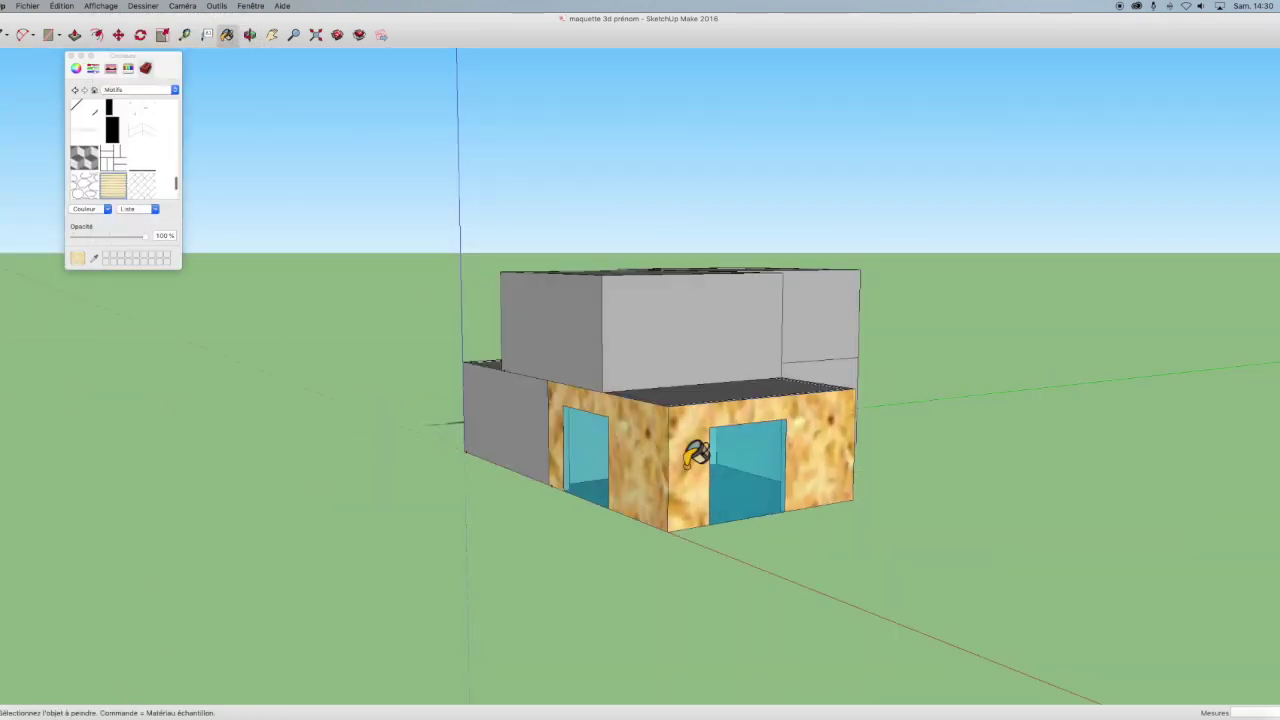
right_click(630, 436)
click(655, 470)
click(610, 460)
click(820, 450)
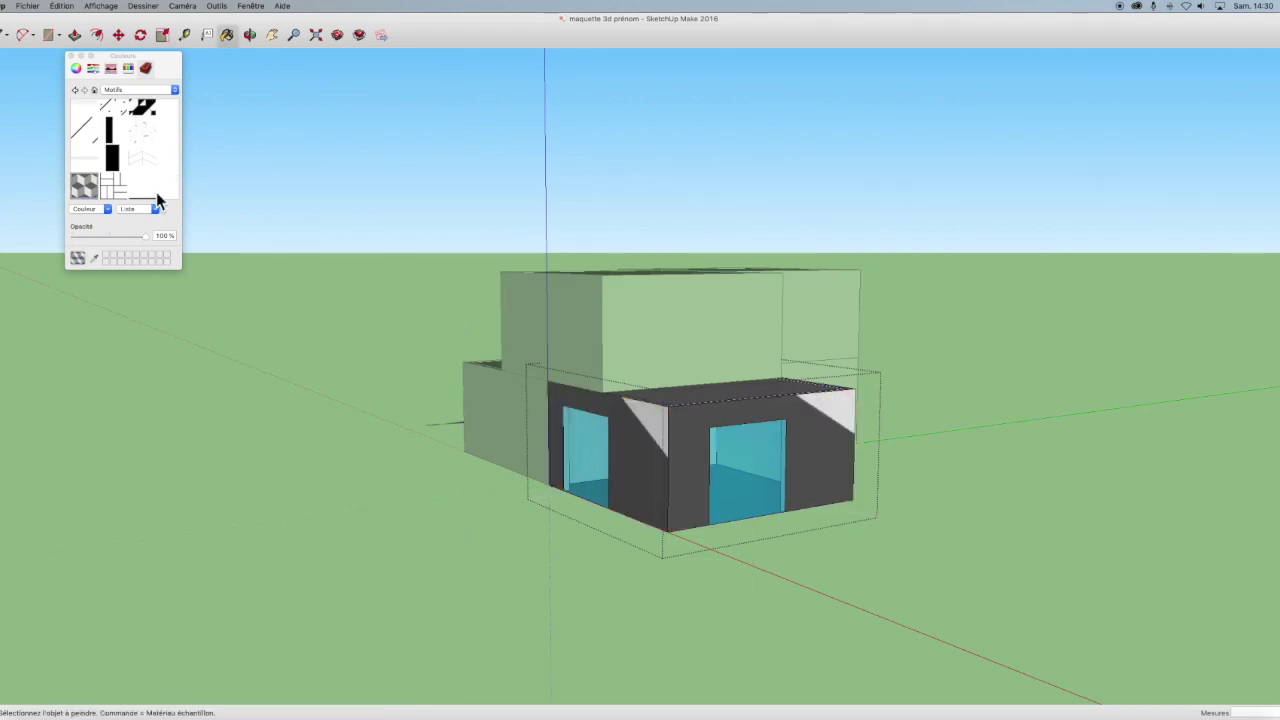
Cover the lower roof with grass from Aménagement paysager, then exit the block
click(158, 90)
click(133, 142)
click(140, 89)
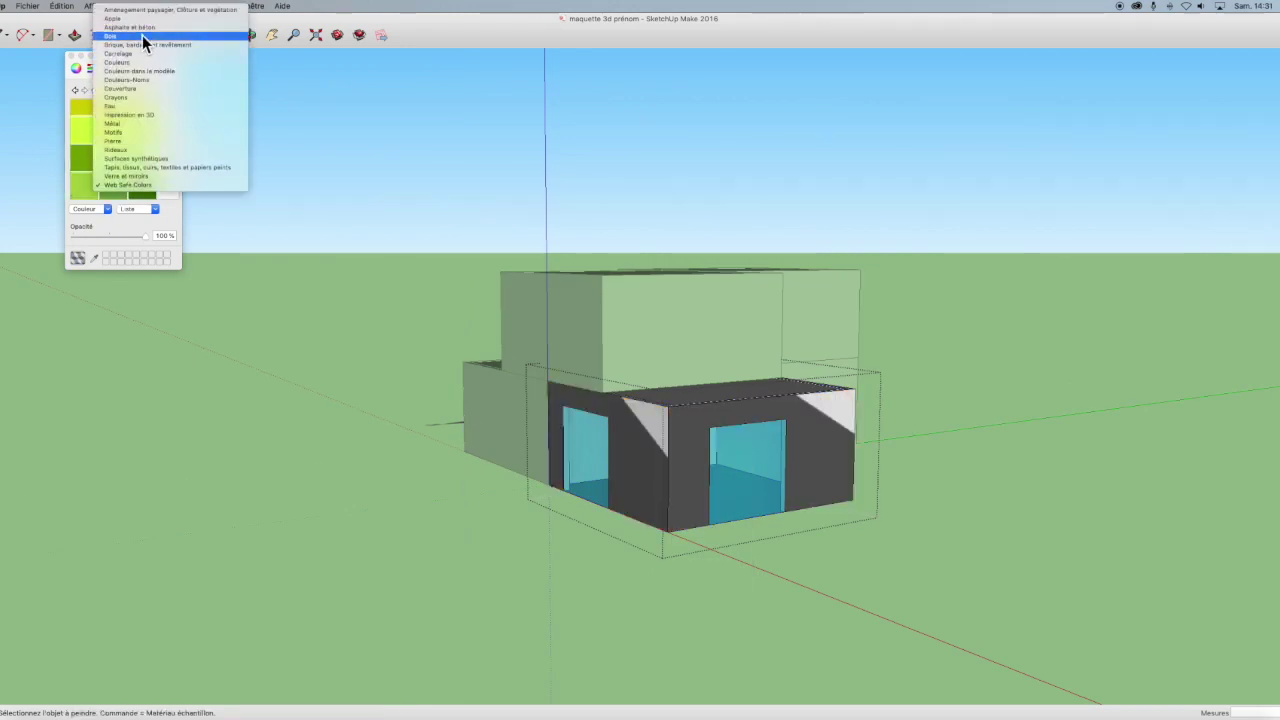
click(136, 22)
click(84, 112)
click(690, 398)
click(294, 106)
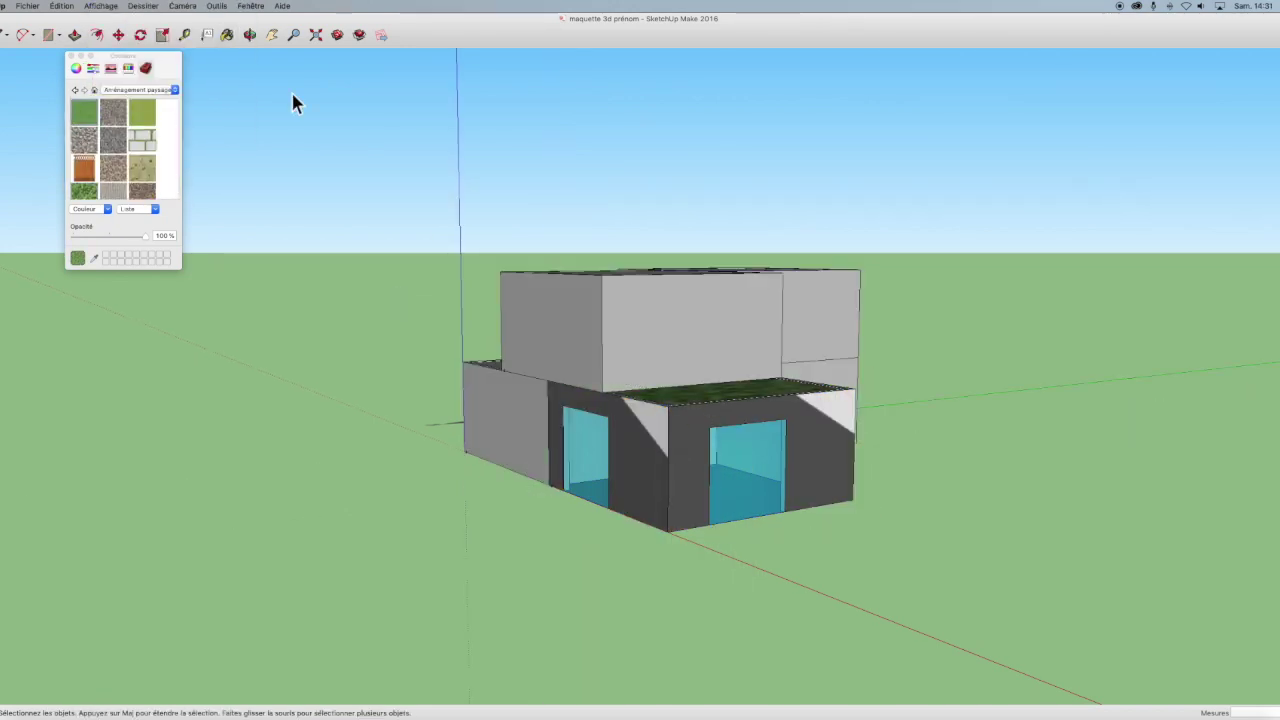
click(250, 34)
drag(300, 330, 300, 465)
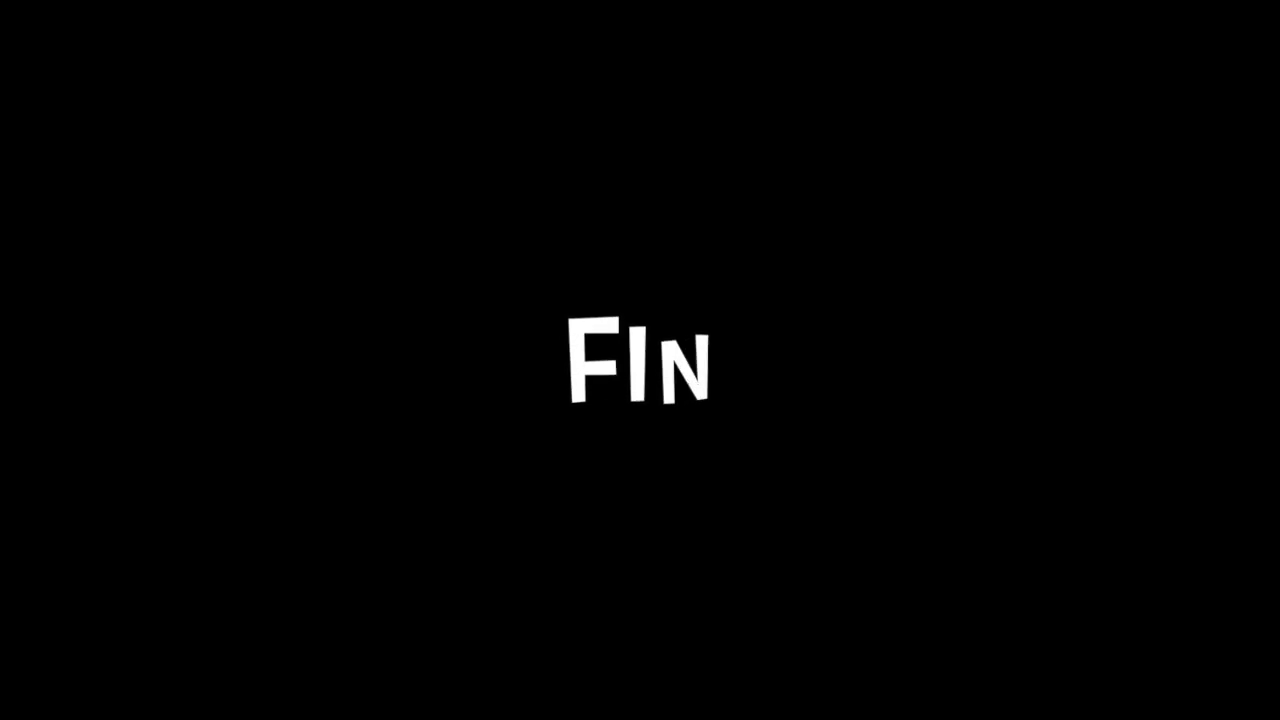